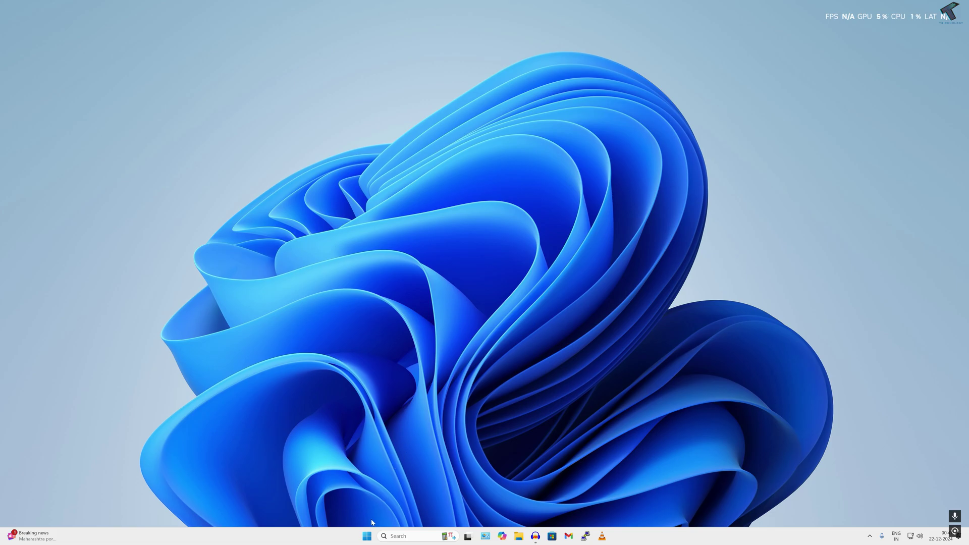
In Task Manager, end the Vanguard tray notification and Vanguard user-mode service processes.
{"action": "right_click", "coordinate": [368, 538]}
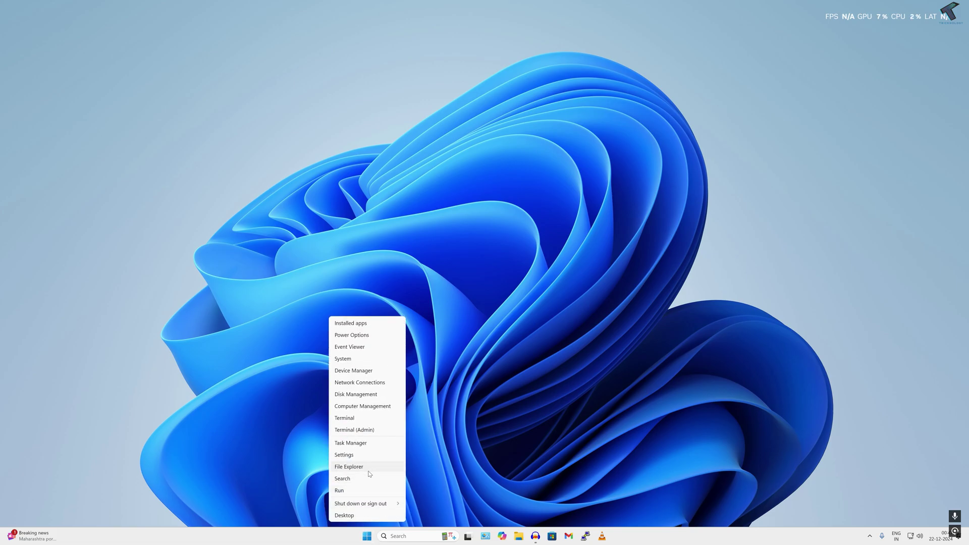
{"action": "left_click", "coordinate": [367, 447]}
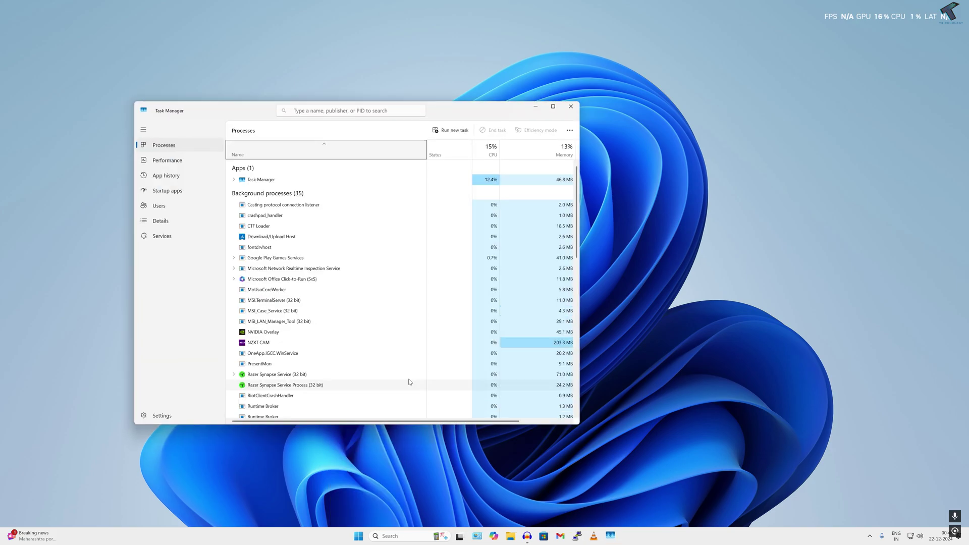
{"action": "scroll", "coordinate": [325, 275], "scroll_direction": "down", "scroll_amount": 5}
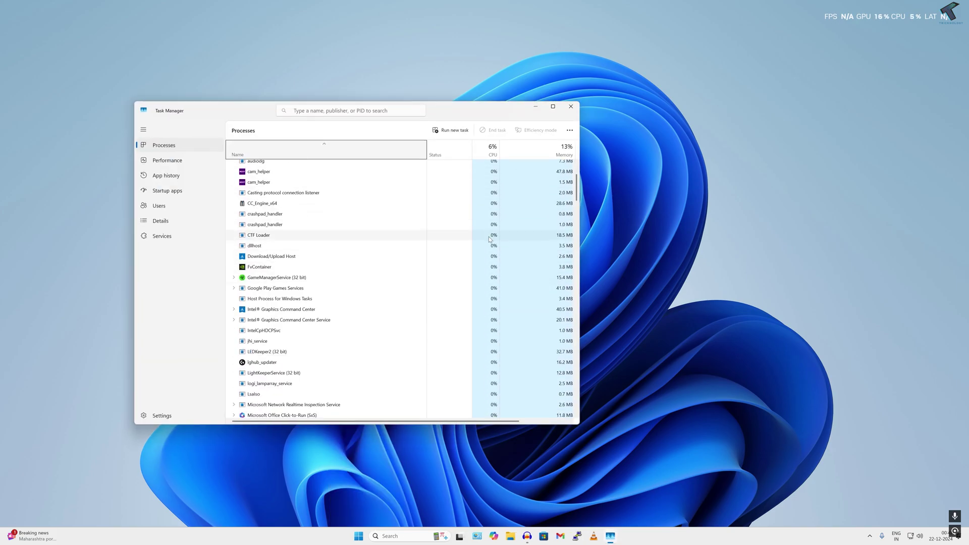
{"action": "scroll", "coordinate": [570, 309], "scroll_direction": "down", "scroll_amount": 15}
{"action": "left_click_drag", "start_coordinate": [576, 310], "coordinate": [574, 254]}
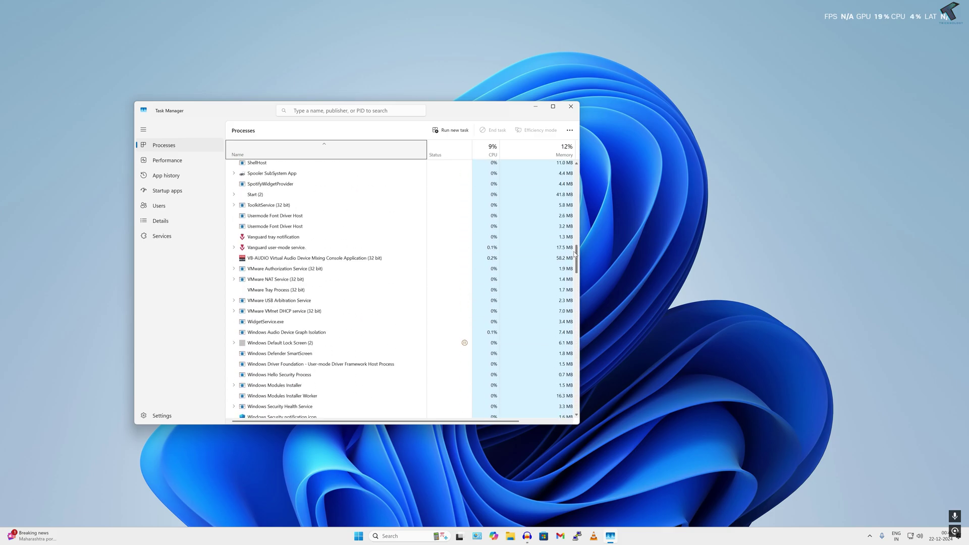
{"action": "right_click", "coordinate": [274, 240]}
{"action": "left_click", "coordinate": [305, 244]}
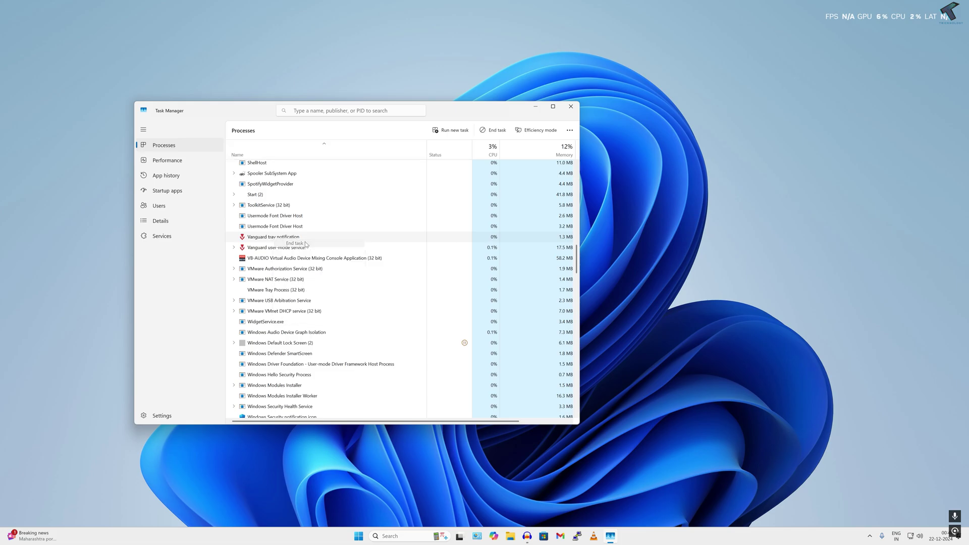
{"action": "right_click", "coordinate": [270, 241]}
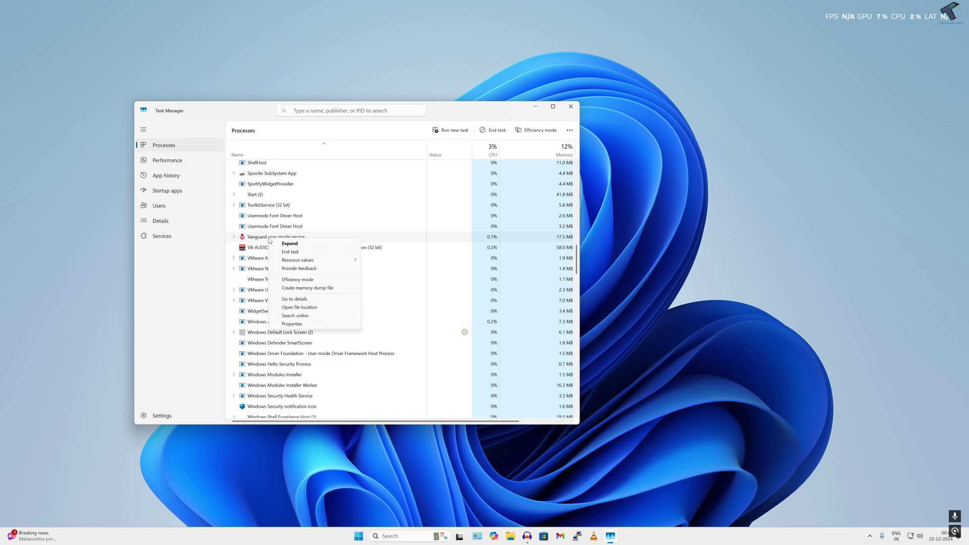
{"action": "left_click", "coordinate": [305, 254]}
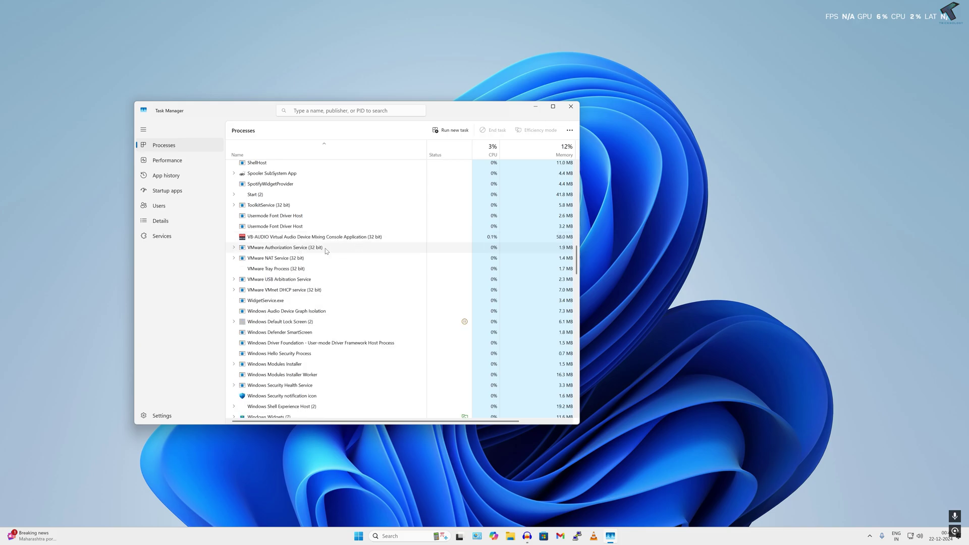
End the Riot Client background process, check the rest of the process list, and close Task Manager.
{"action": "left_click_drag", "start_coordinate": [576, 260], "coordinate": [587, 228]}
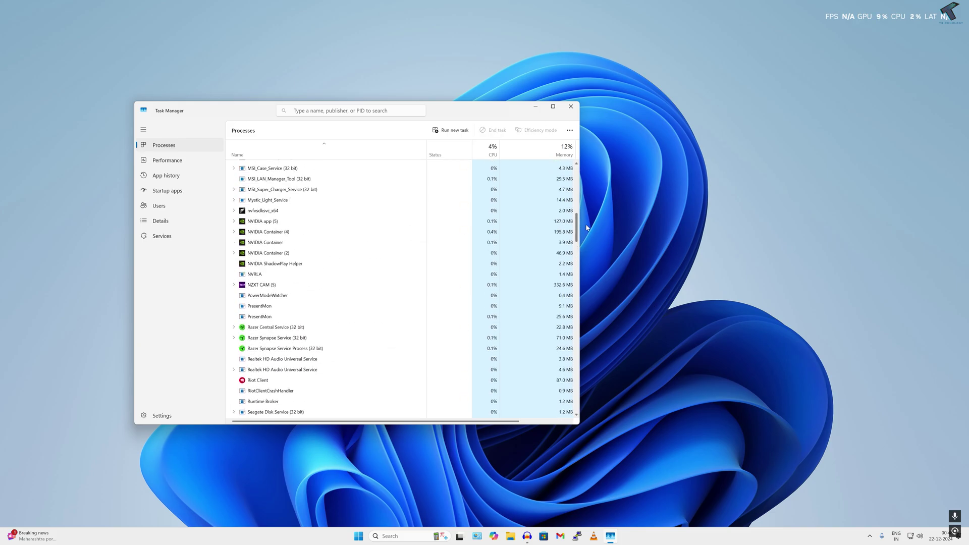
{"action": "scroll", "coordinate": [269, 358], "scroll_direction": "down", "scroll_amount": 1}
{"action": "left_click", "coordinate": [263, 361]}
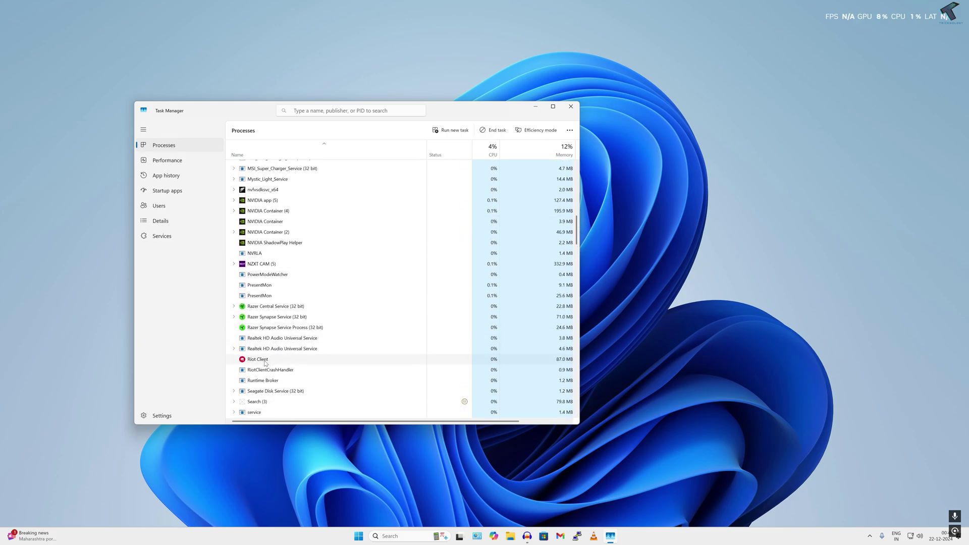
{"action": "right_click", "coordinate": [263, 361]}
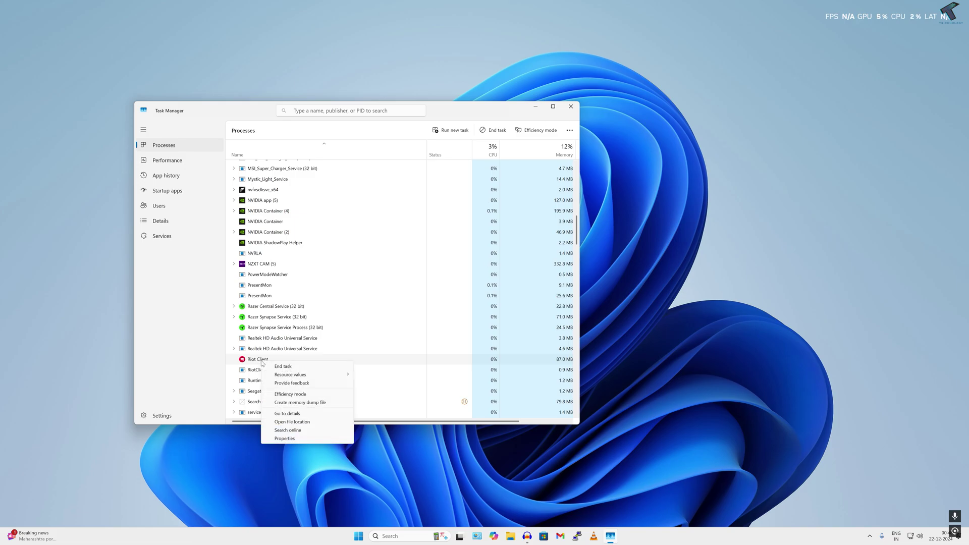
{"action": "left_click", "coordinate": [283, 366]}
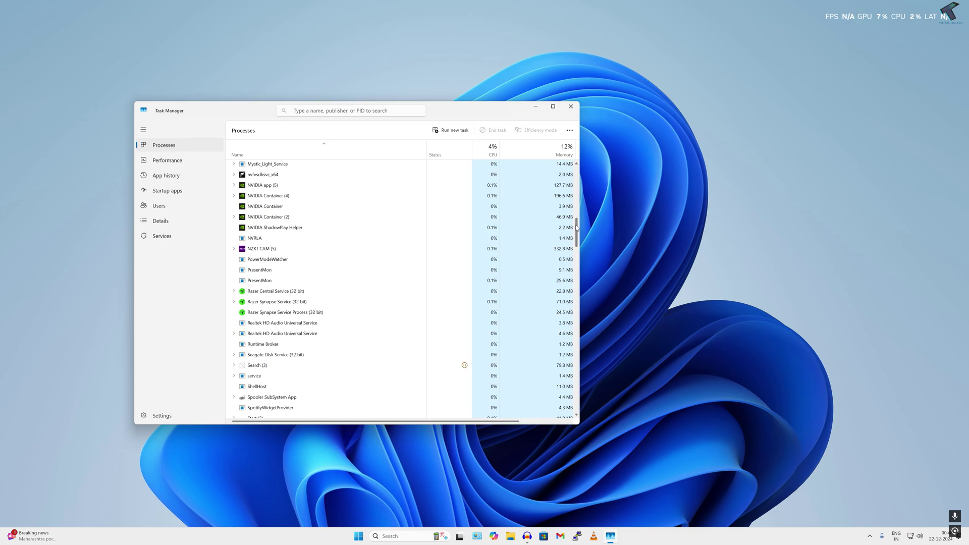
{"action": "left_click_drag", "start_coordinate": [576, 231], "coordinate": [576, 397]}
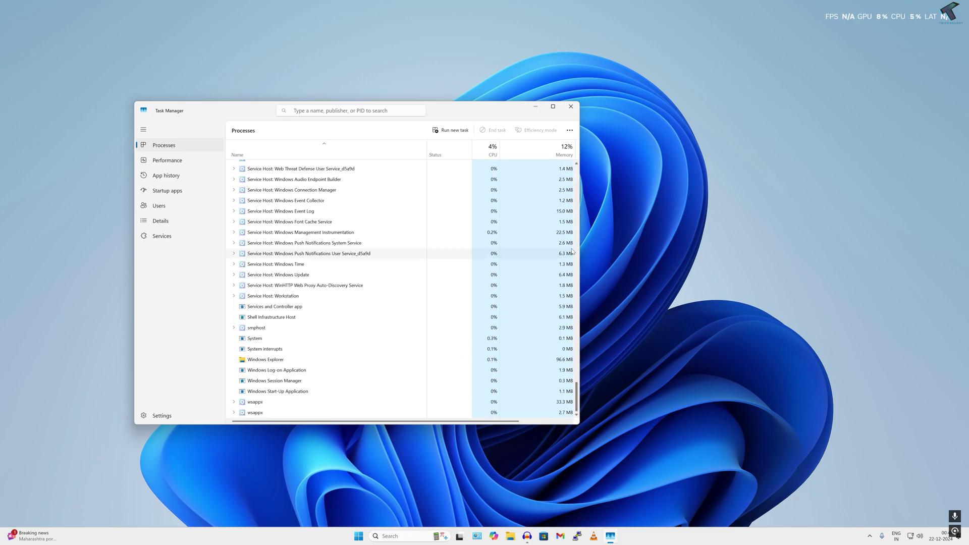
{"action": "left_click", "coordinate": [570, 107]}
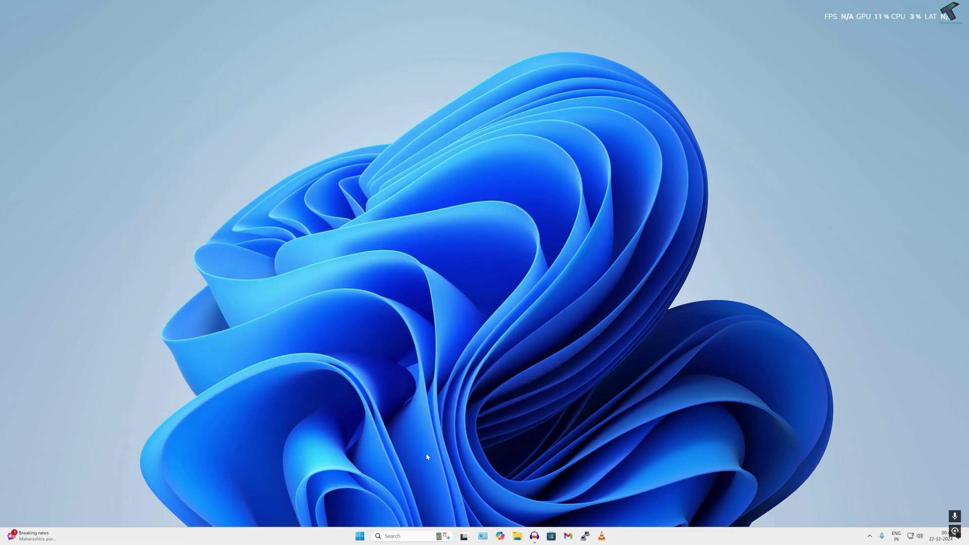
Open the Windows Settings list of installed apps and search it for "riot".
{"action": "right_click", "coordinate": [366, 536]}
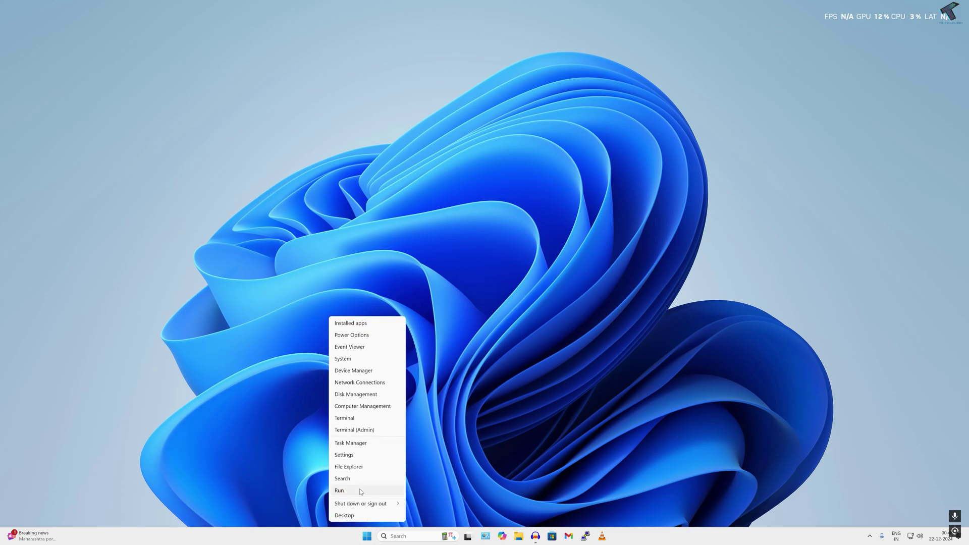
{"action": "left_click", "coordinate": [479, 388]}
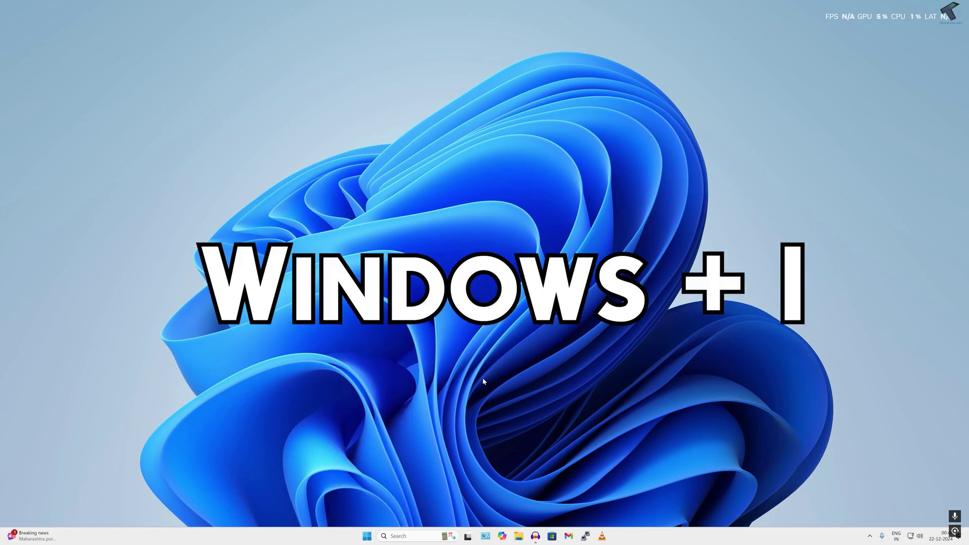
{"action": "key", "text": "super+i"}
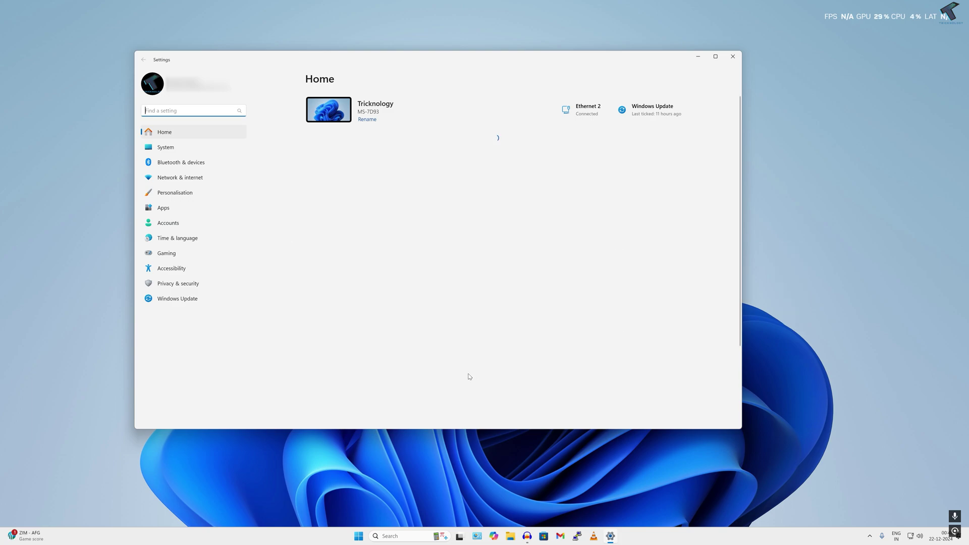
{"action": "left_click", "coordinate": [165, 208]}
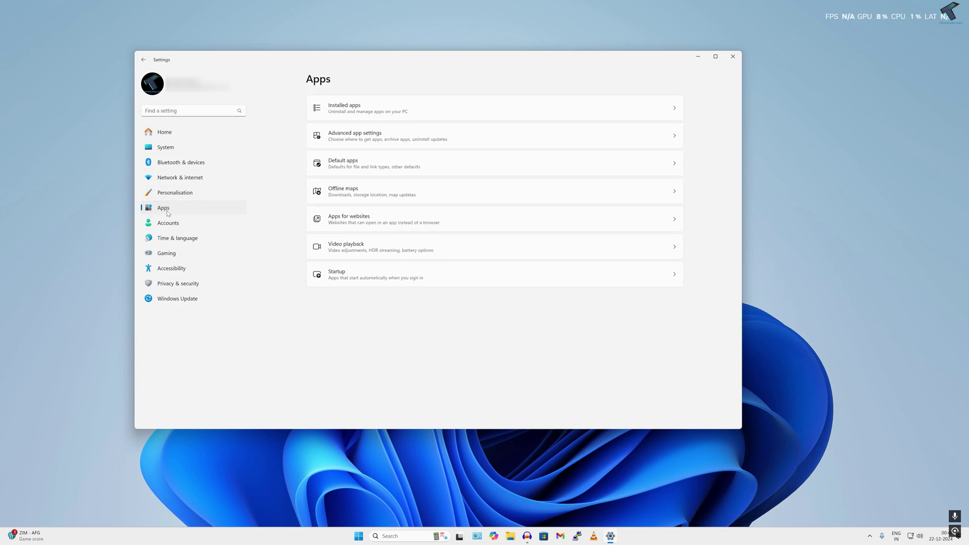
{"action": "left_click", "coordinate": [341, 114]}
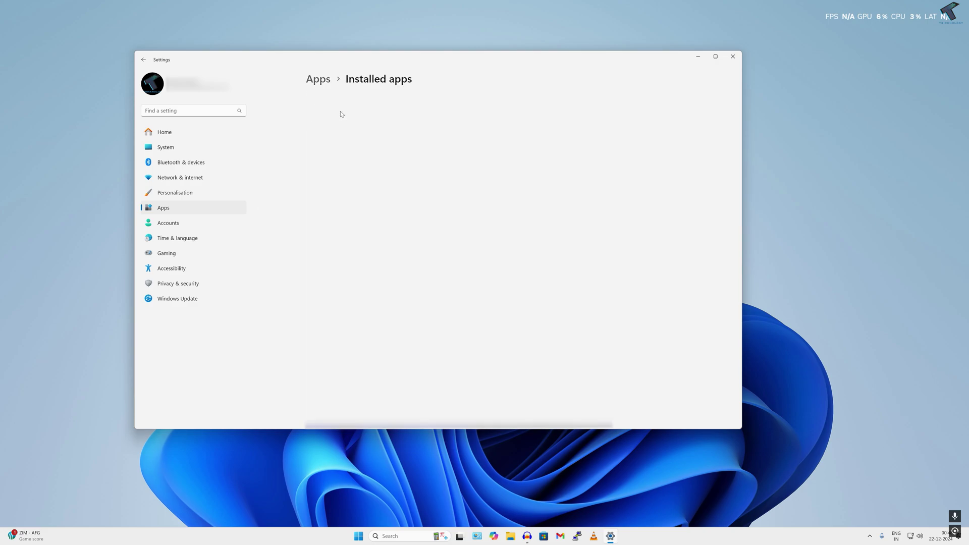
{"action": "type", "text": "riot"}
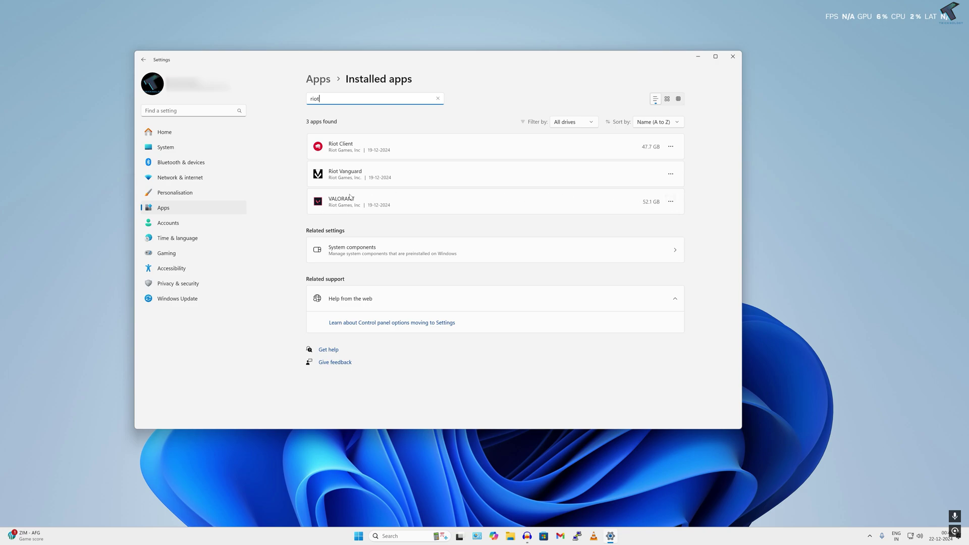
Uninstall VALORANT from the installed apps and dismiss its uninstaller when it finishes.
{"action": "left_click", "coordinate": [672, 203]}
{"action": "left_click", "coordinate": [619, 232]}
{"action": "left_click", "coordinate": [654, 240]}
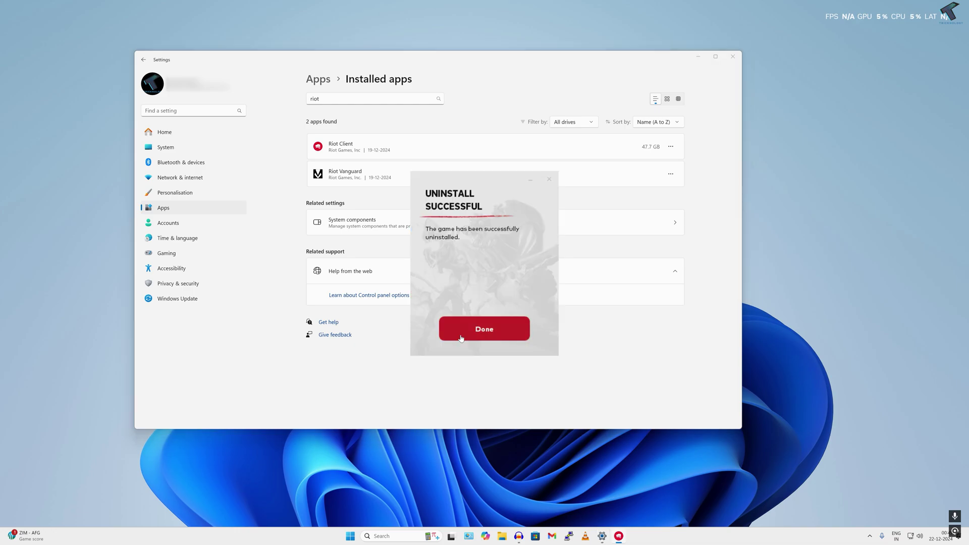
{"action": "left_click", "coordinate": [483, 329]}
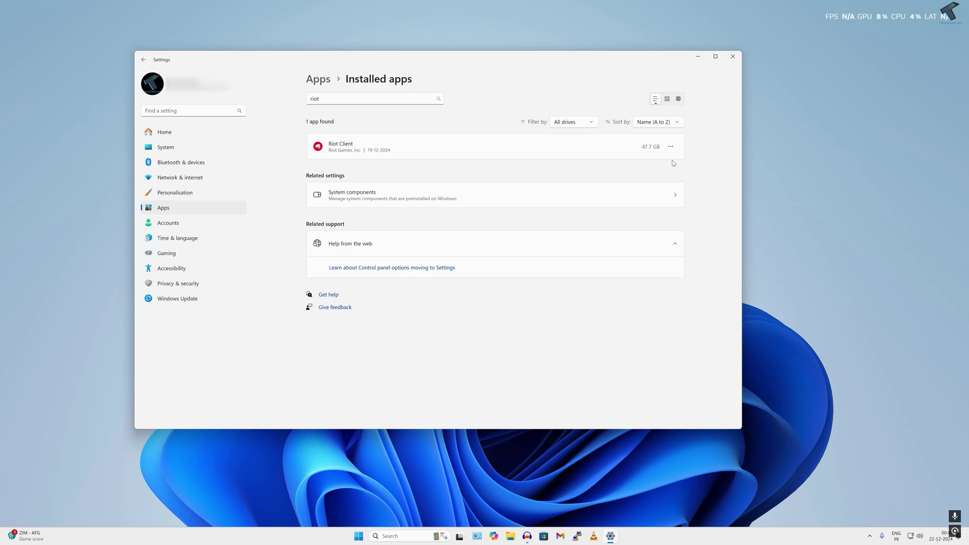
Uninstall Riot Client, dismiss its uninstaller when it finishes, and close Settings.
{"action": "left_click", "coordinate": [672, 149]}
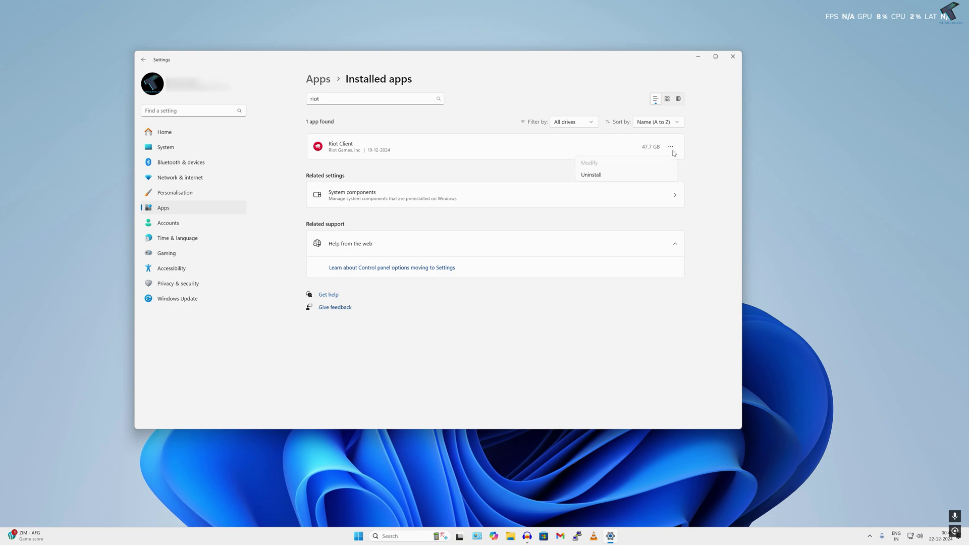
{"action": "left_click", "coordinate": [603, 176]}
{"action": "left_click", "coordinate": [659, 192]}
{"action": "left_click", "coordinate": [448, 331]}
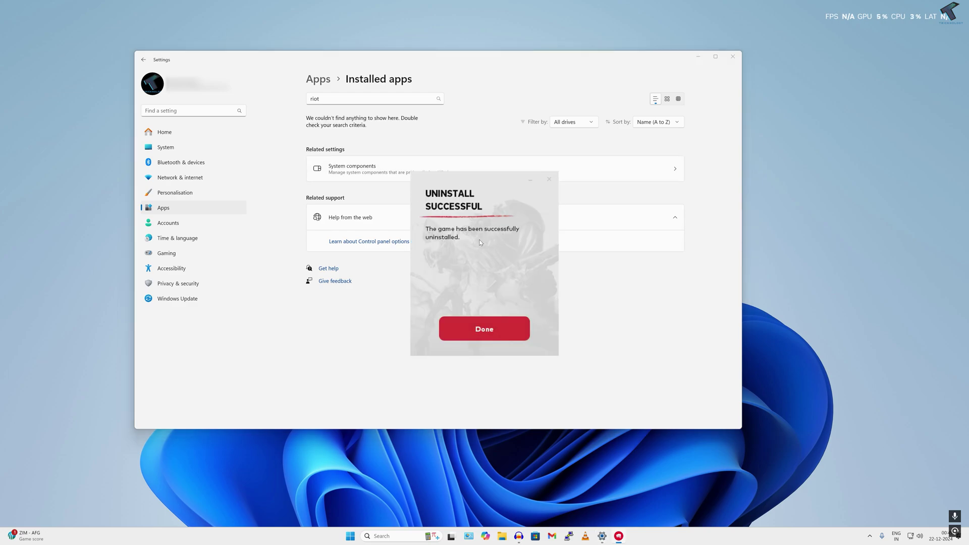
{"action": "left_click", "coordinate": [486, 333]}
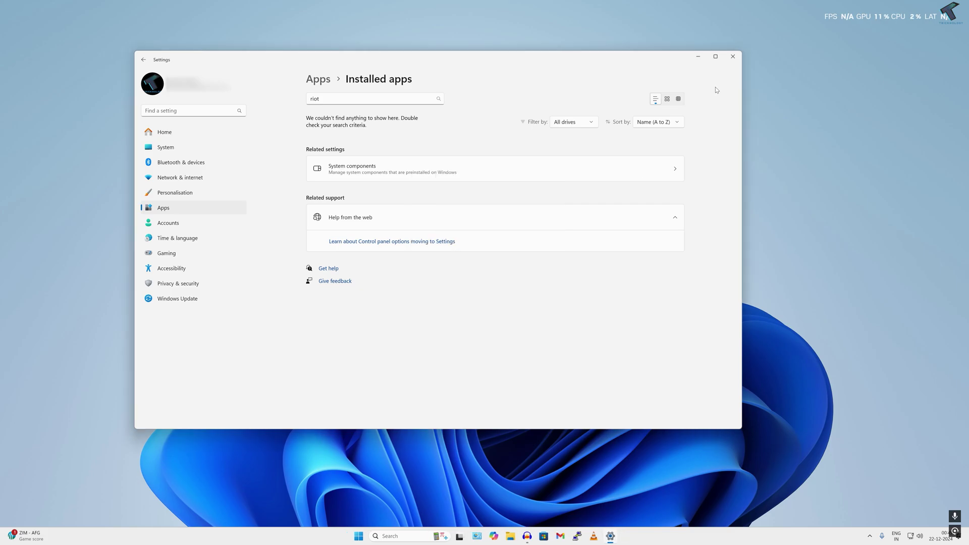
{"action": "left_click", "coordinate": [734, 58]}
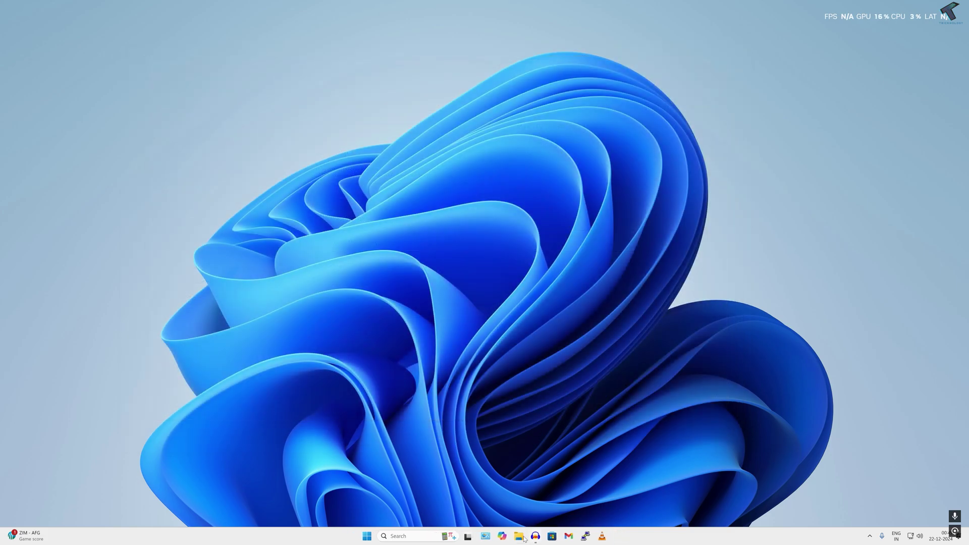
In File Explorer, permanently delete the Riot Games folder from Local Disk (C:).
{"action": "left_click", "coordinate": [519, 537]}
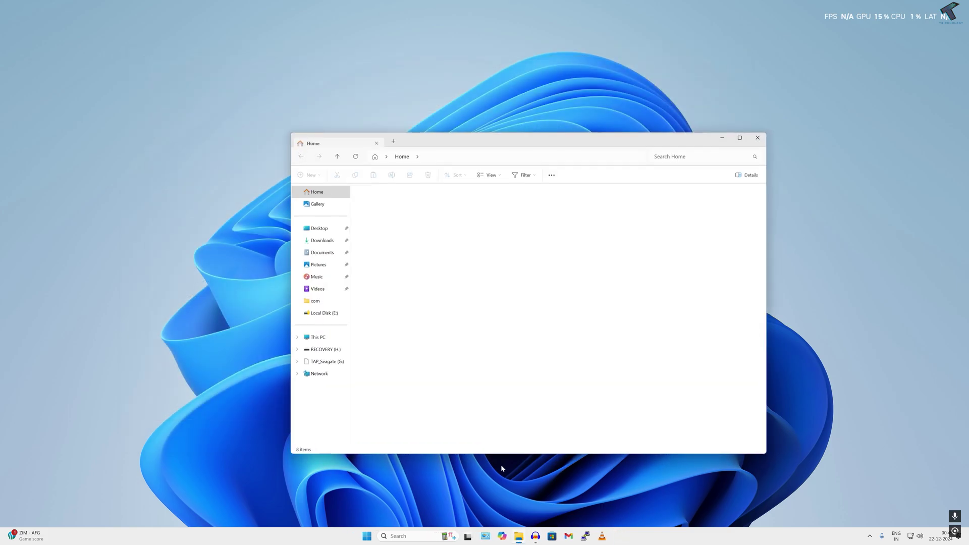
{"action": "left_click", "coordinate": [328, 339]}
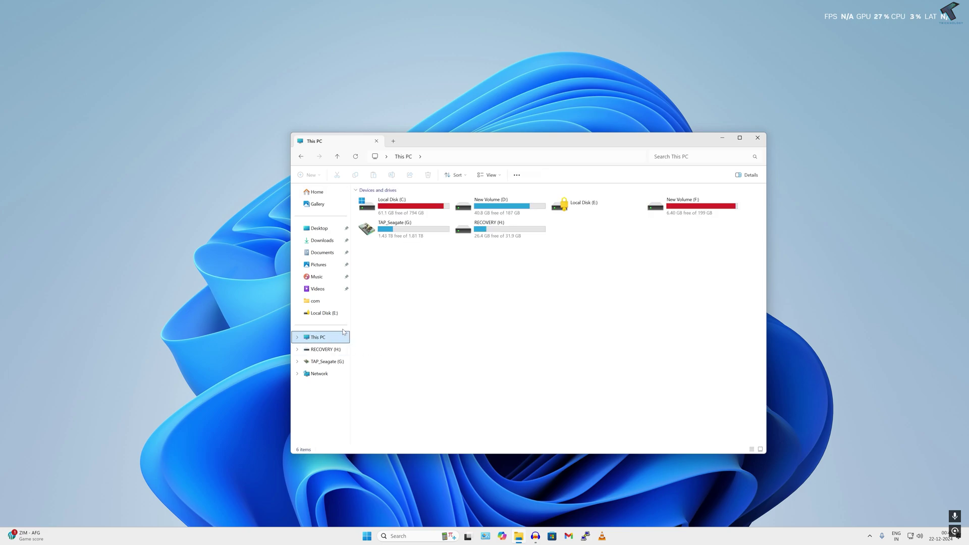
{"action": "double_click", "coordinate": [402, 212]}
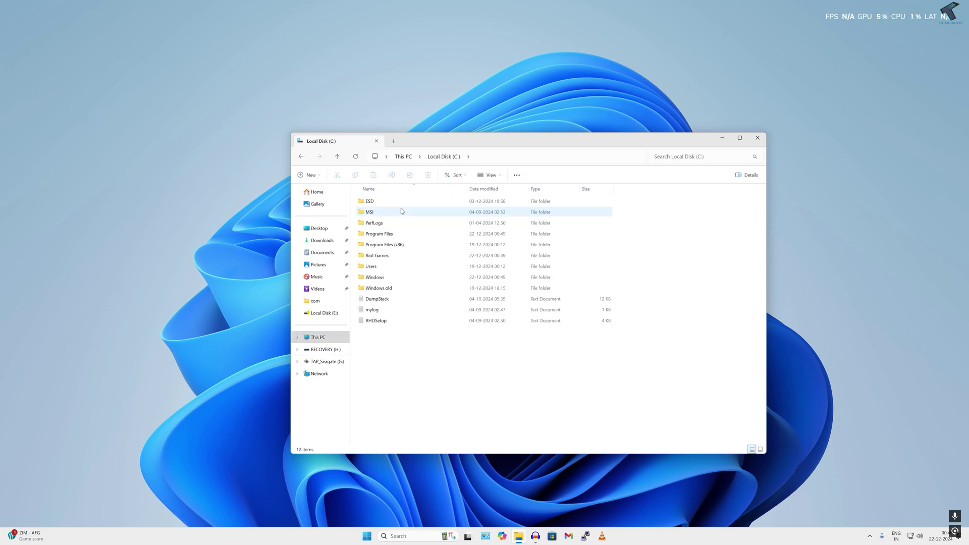
{"action": "left_click", "coordinate": [395, 260]}
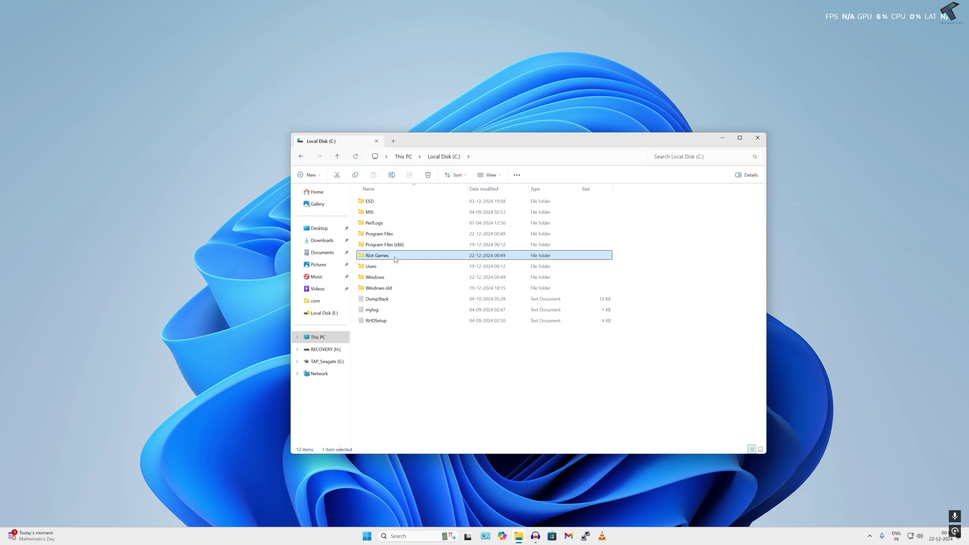
{"action": "right_click", "coordinate": [398, 260]}
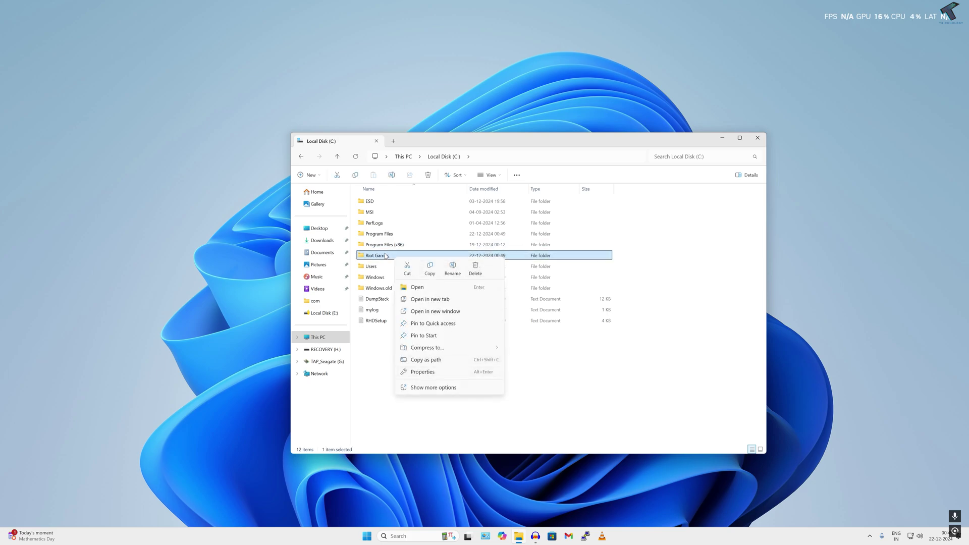
{"action": "key", "text": "Escape"}
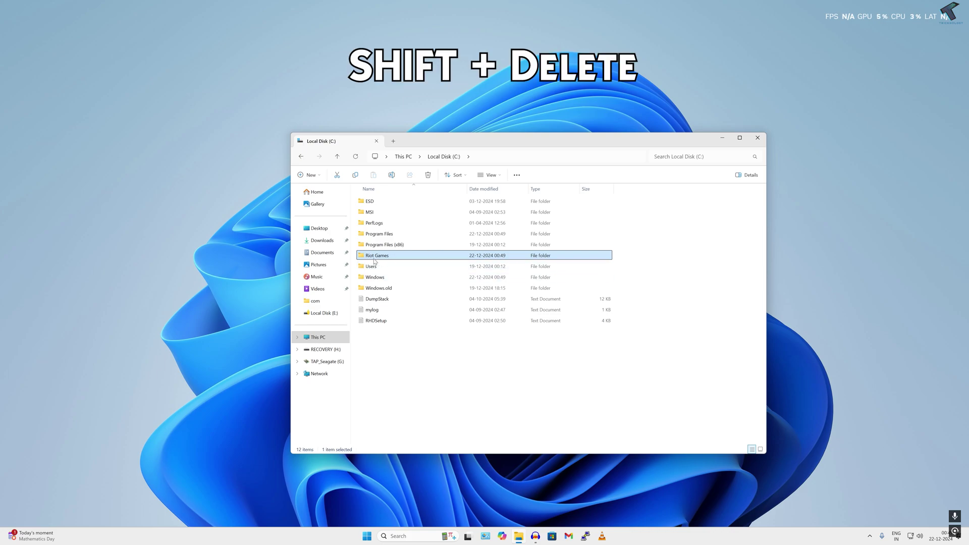
{"action": "key", "text": "shift+Delete"}
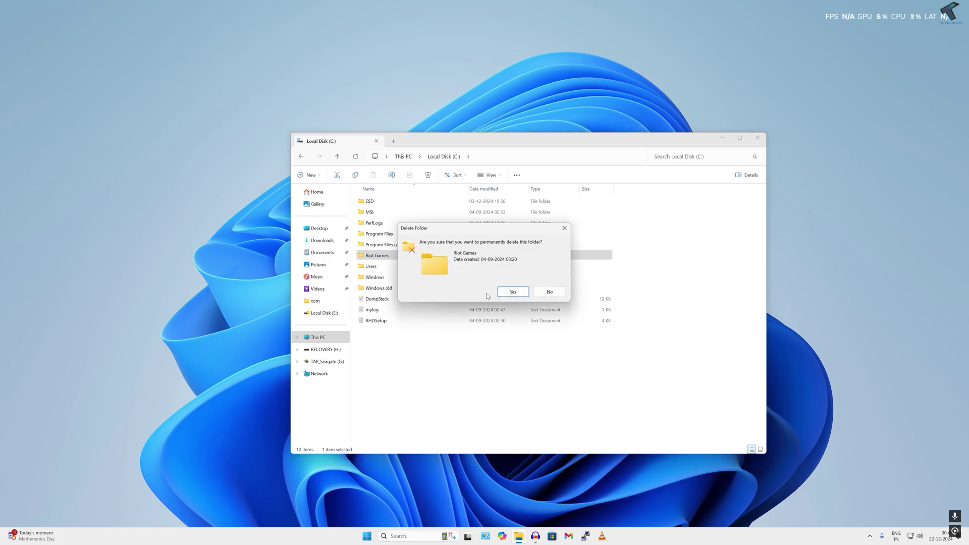
{"action": "left_click", "coordinate": [510, 292]}
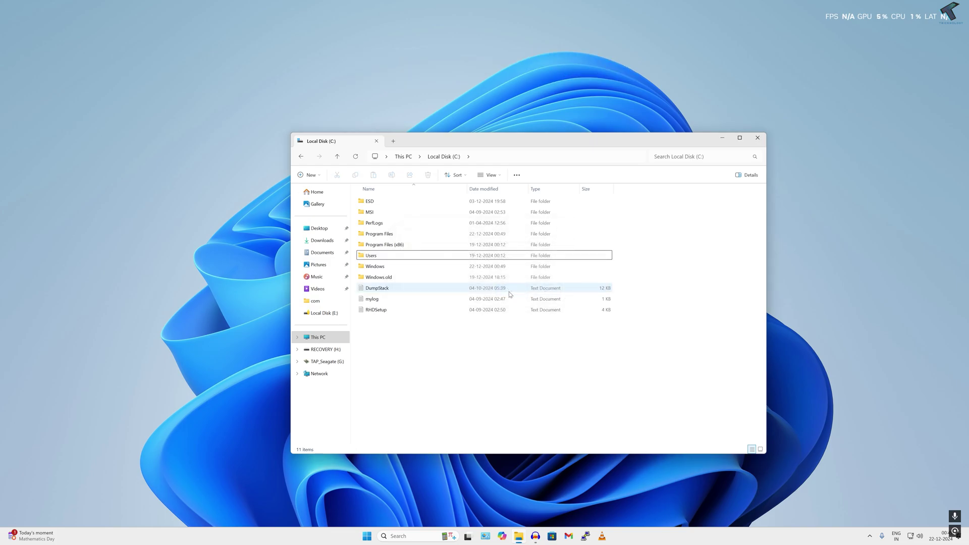
Look through the Program Files folder on Local Disk (C:) for leftover Riot folders and close File Explorer.
{"action": "double_click", "coordinate": [381, 235]}
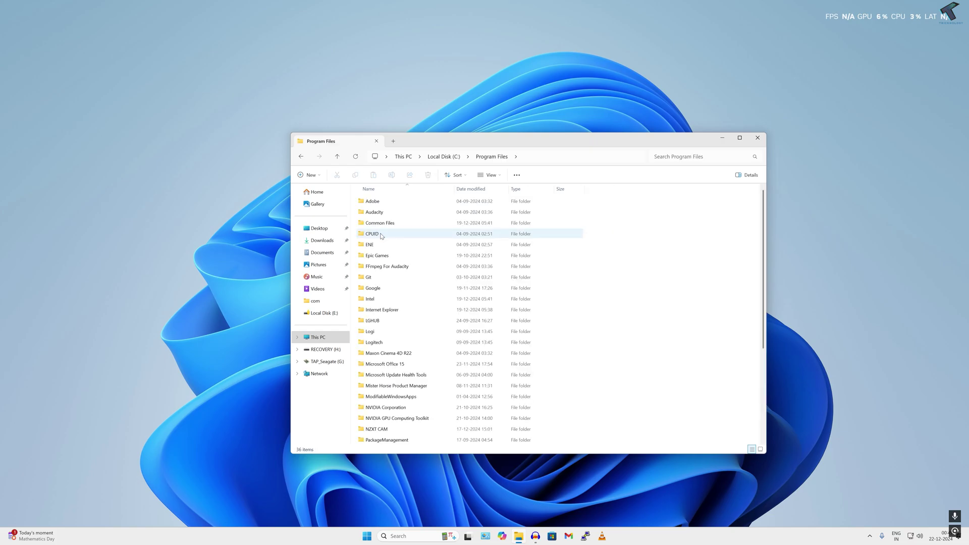
{"action": "scroll", "coordinate": [418, 310], "scroll_direction": "down", "scroll_amount": 2}
{"action": "left_click", "coordinate": [418, 313]}
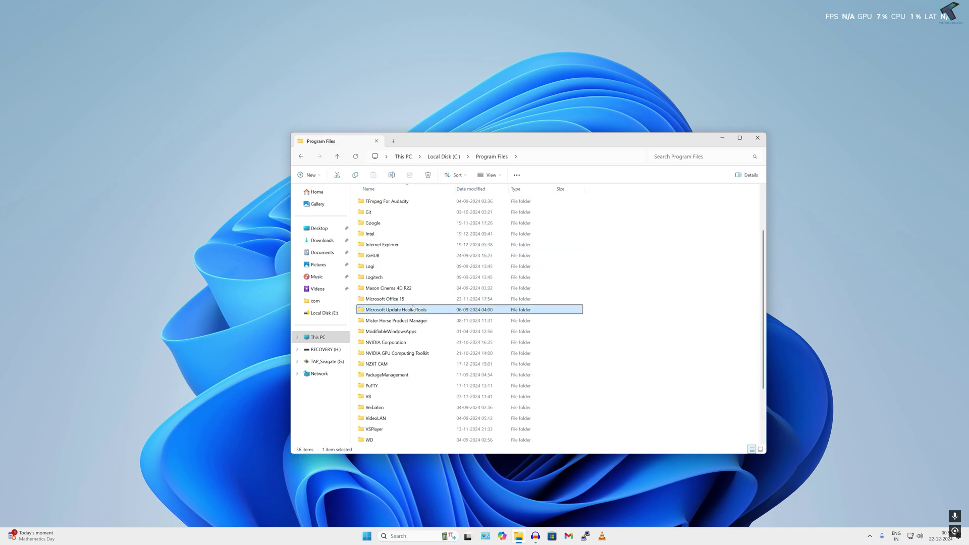
{"action": "scroll", "coordinate": [421, 323], "scroll_direction": "down", "scroll_amount": 2}
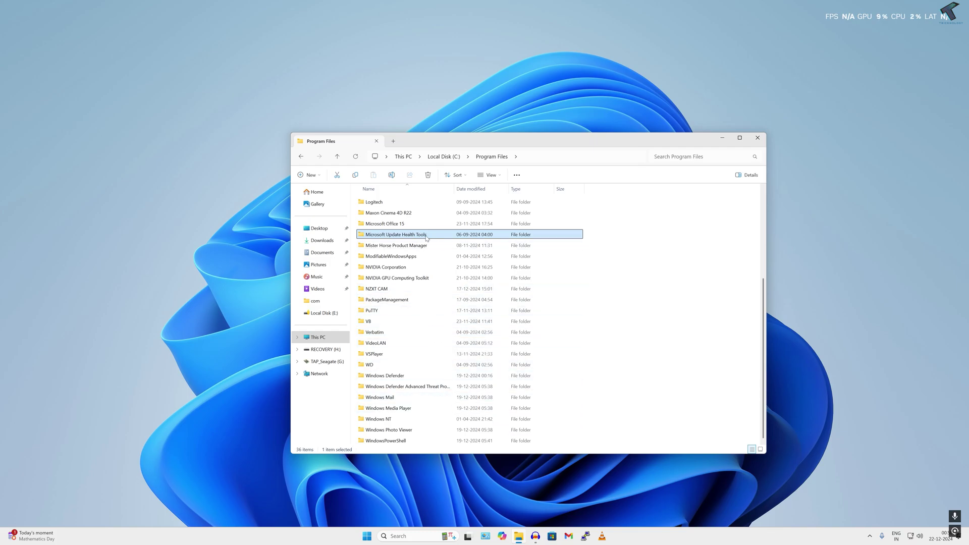
{"action": "left_click", "coordinate": [757, 138]}
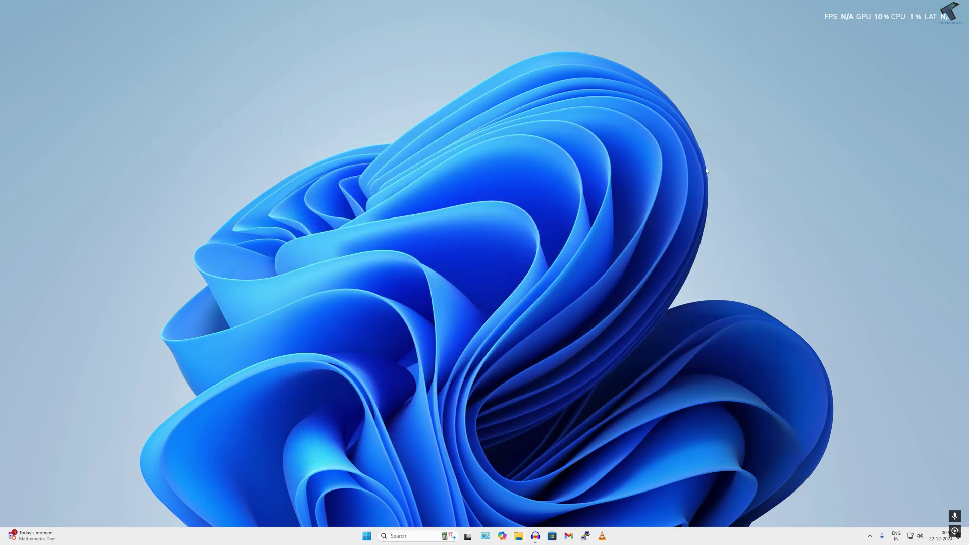
Open the user's Roaming application data folder by running %appdata% from the Run dialog.
{"action": "left_click", "coordinate": [368, 537]}
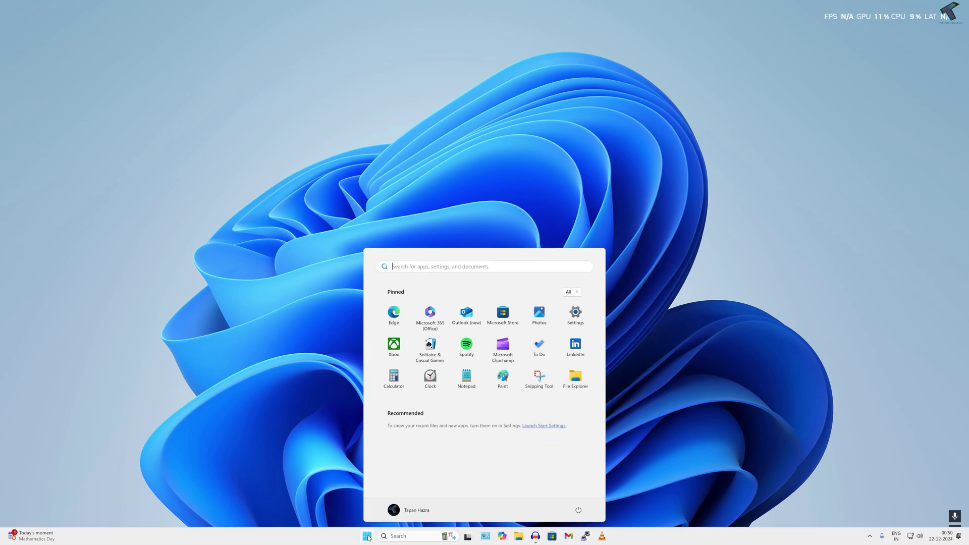
{"action": "type", "text": "run"}
{"action": "key", "text": "Return"}
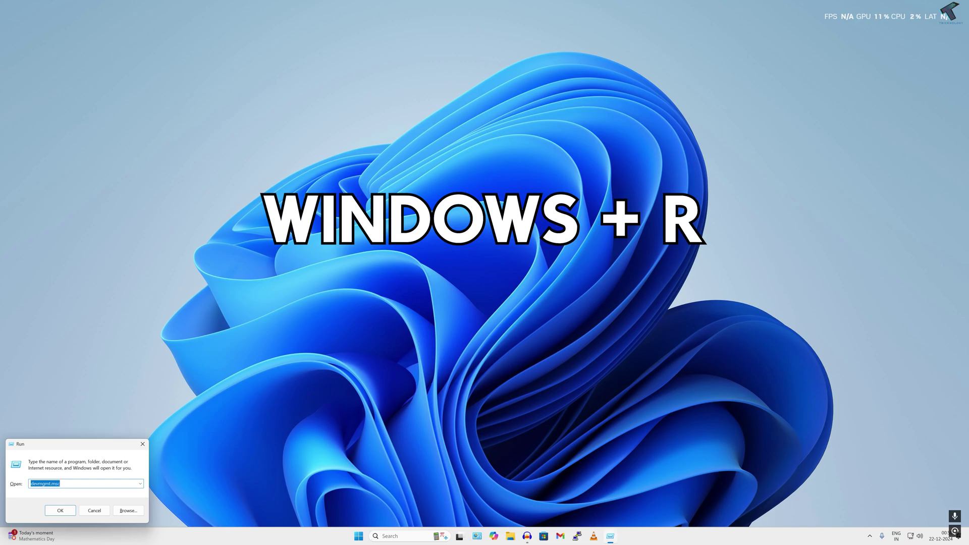
{"action": "left_click_drag", "start_coordinate": [52, 445], "coordinate": [416, 249]}
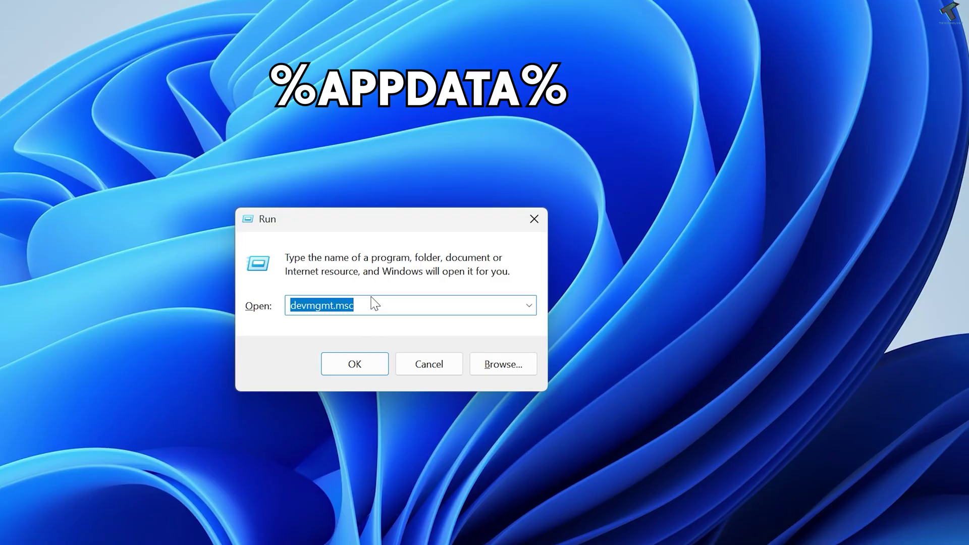
{"action": "type", "text": "%a"}
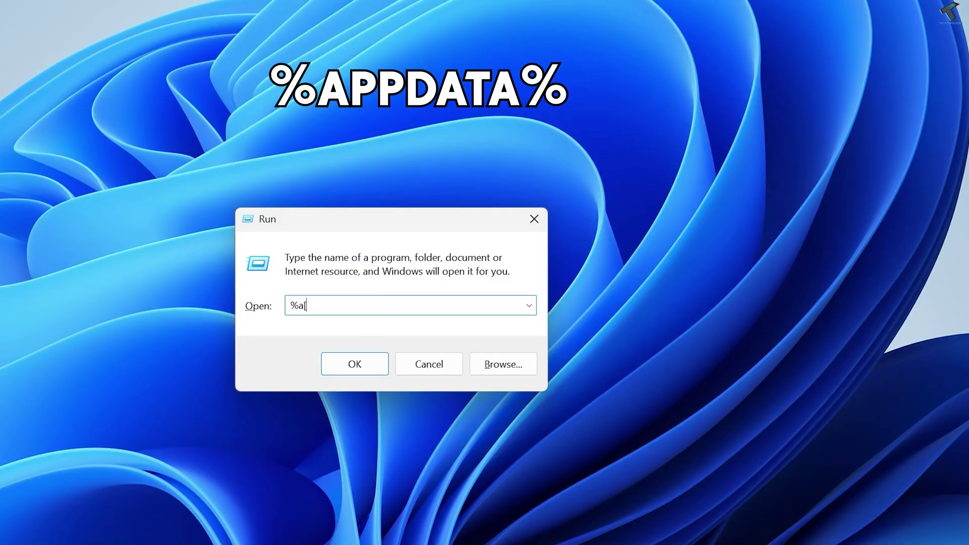
{"action": "type", "text": "pp"}
{"action": "key", "text": "BackSpace"}
{"action": "type", "text": "pdata%"}
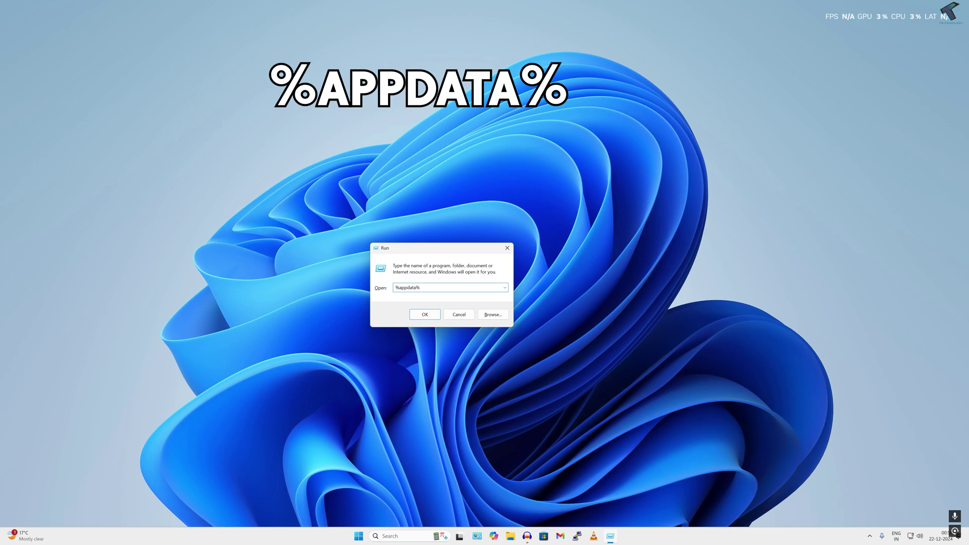
{"action": "key", "text": "Return"}
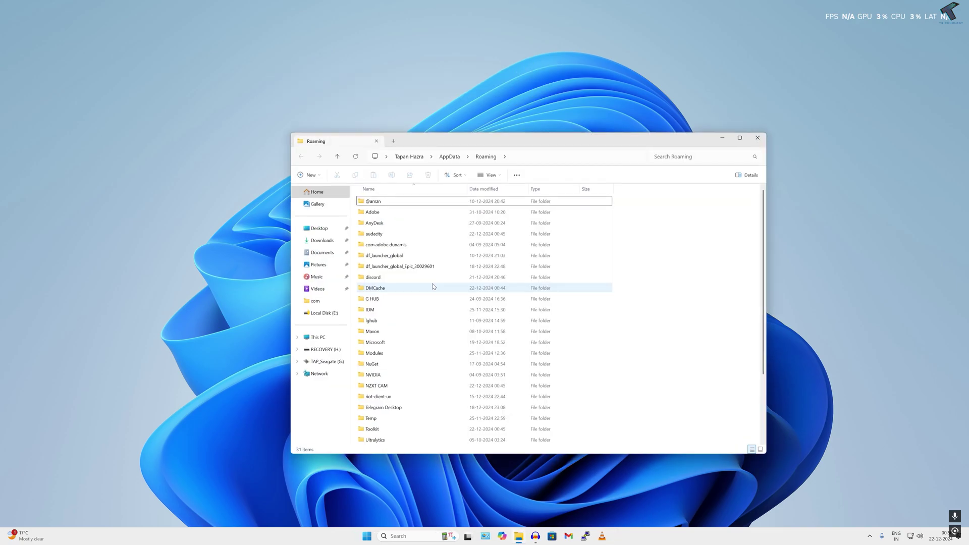
Permanently delete the riot-client-ux folder from the Roaming folder.
{"action": "left_click", "coordinate": [432, 286]}
{"action": "key", "text": "r"}
{"action": "scroll", "coordinate": [439, 383], "scroll_direction": "down", "scroll_amount": 1}
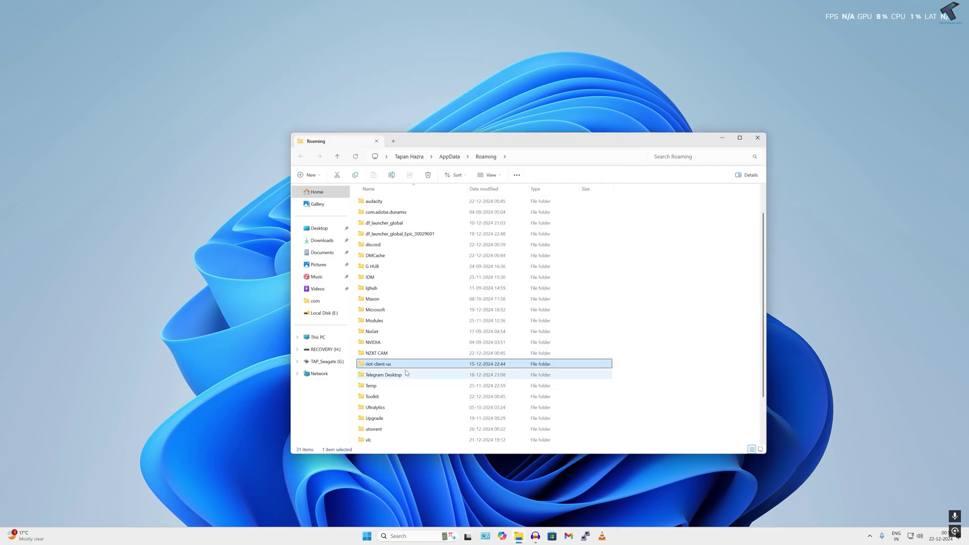
{"action": "scroll", "coordinate": [391, 373], "scroll_direction": "down", "scroll_amount": 2}
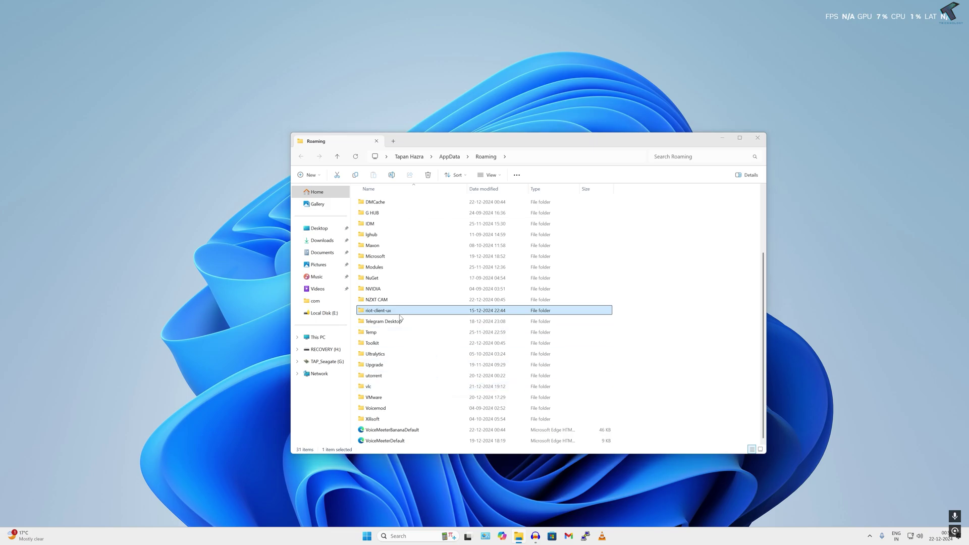
{"action": "key", "text": "shift+Delete"}
{"action": "key", "text": "Return"}
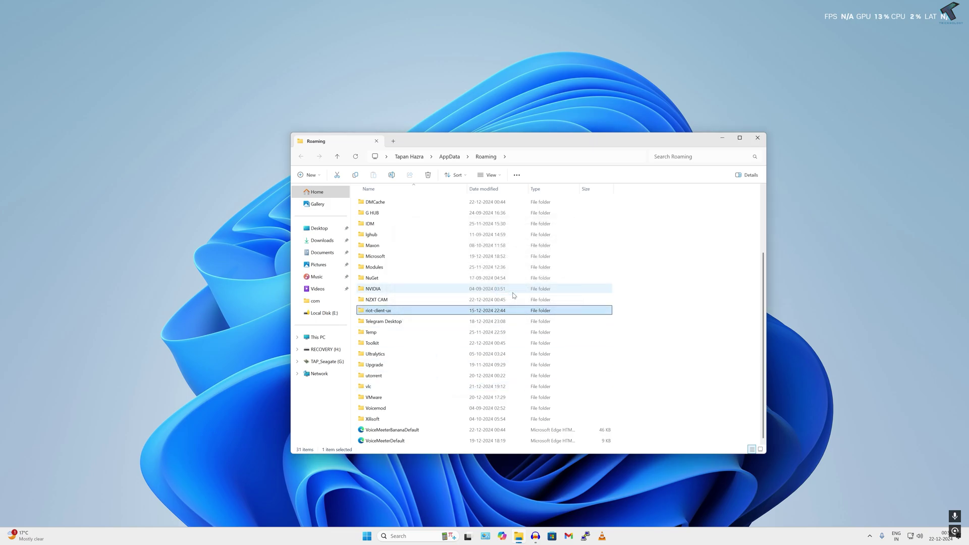
Check the Roaming folder for leftover VALORANT folders among the entries starting with V, and close the window.
{"action": "left_click", "coordinate": [435, 387]}
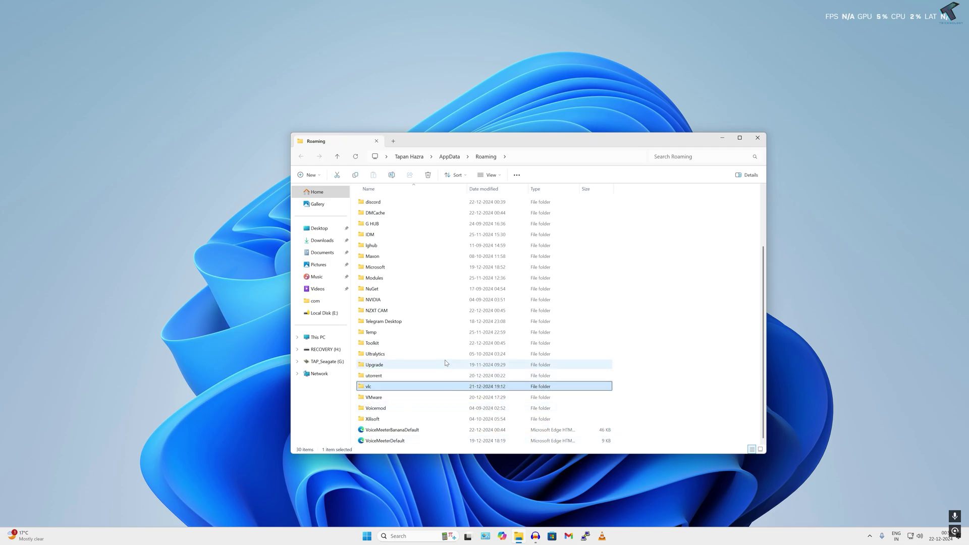
{"action": "key", "text": "v"}
{"action": "key", "text": "v"}
{"action": "key", "text": "v"}
{"action": "key", "text": "v"}
{"action": "key", "text": "v"}
{"action": "key", "text": "v"}
{"action": "key", "text": "v"}
{"action": "key", "text": "v"}
{"action": "key", "text": "v"}
{"action": "key", "text": "v"}
{"action": "key", "text": "v"}
{"action": "key", "text": "v"}
{"action": "key", "text": "v"}
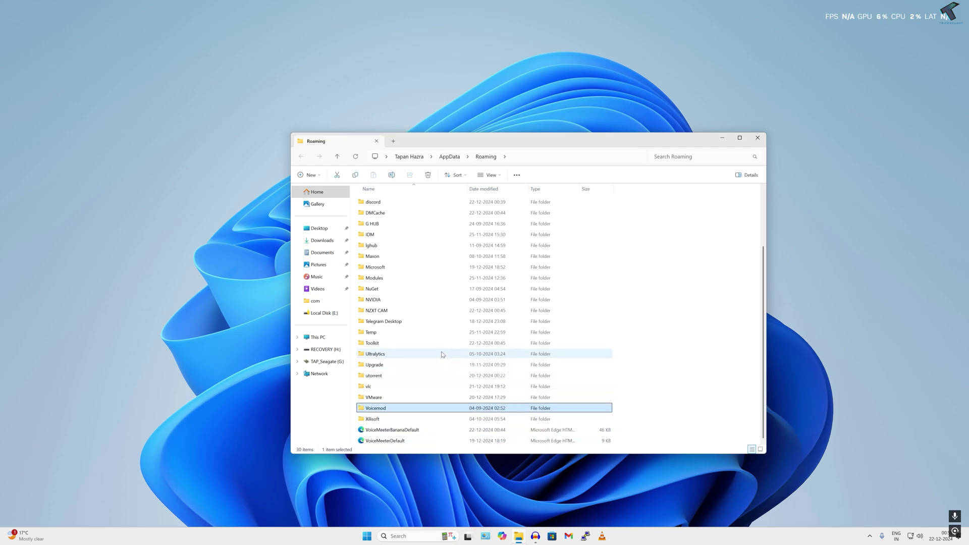
{"action": "key", "text": "v"}
{"action": "key", "text": "v"}
{"action": "key", "text": "v"}
{"action": "key", "text": "v"}
{"action": "scroll", "coordinate": [442, 355], "scroll_direction": "up", "scroll_amount": 3}
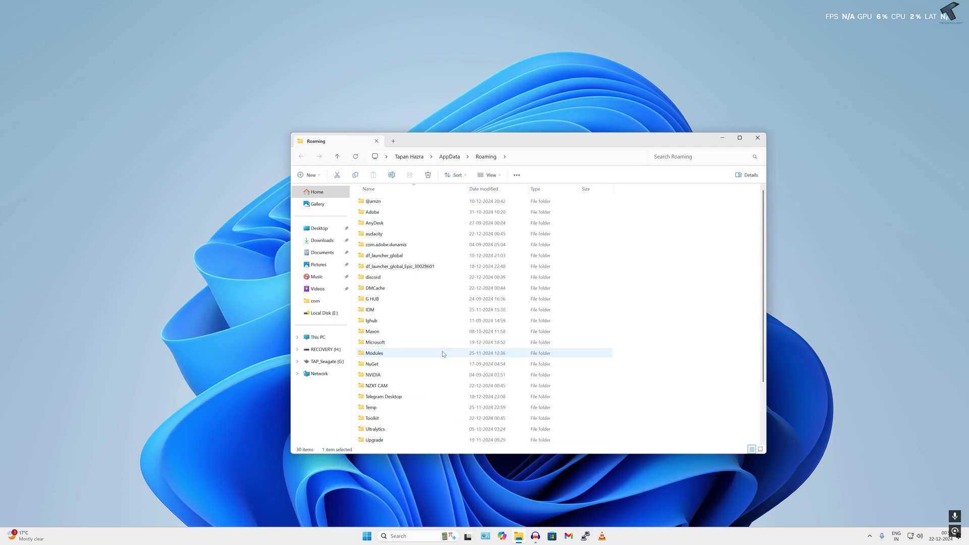
{"action": "scroll", "coordinate": [442, 354], "scroll_direction": "down", "scroll_amount": 3}
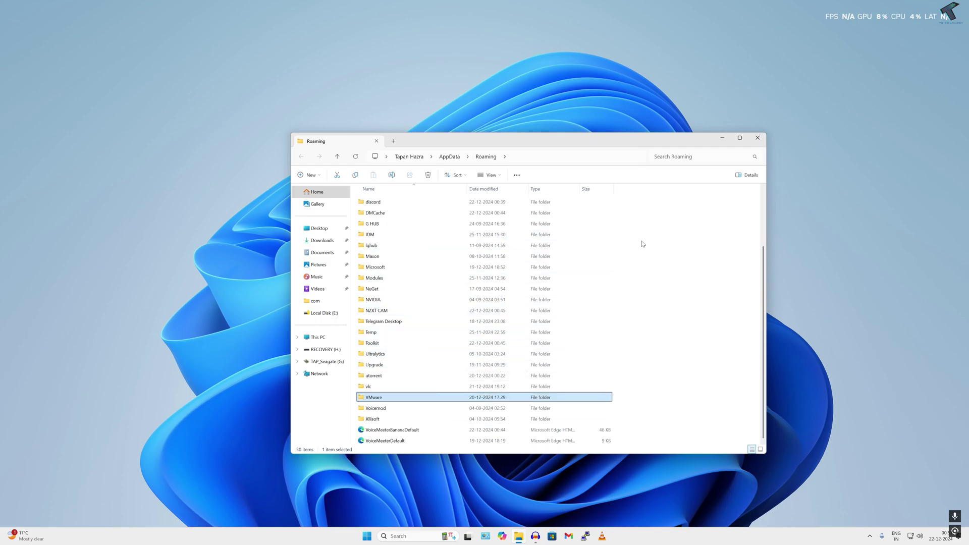
{"action": "left_click", "coordinate": [757, 137]}
Open the user's temporary files folder by running %temp% from the Run dialog.
{"action": "key", "text": "super+r"}
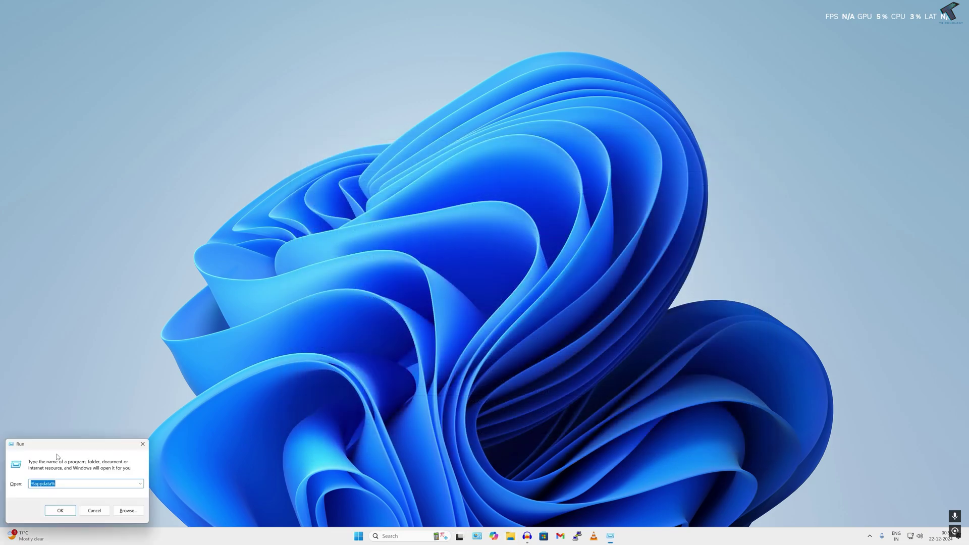
{"action": "left_click_drag", "start_coordinate": [61, 438], "coordinate": [443, 267]}
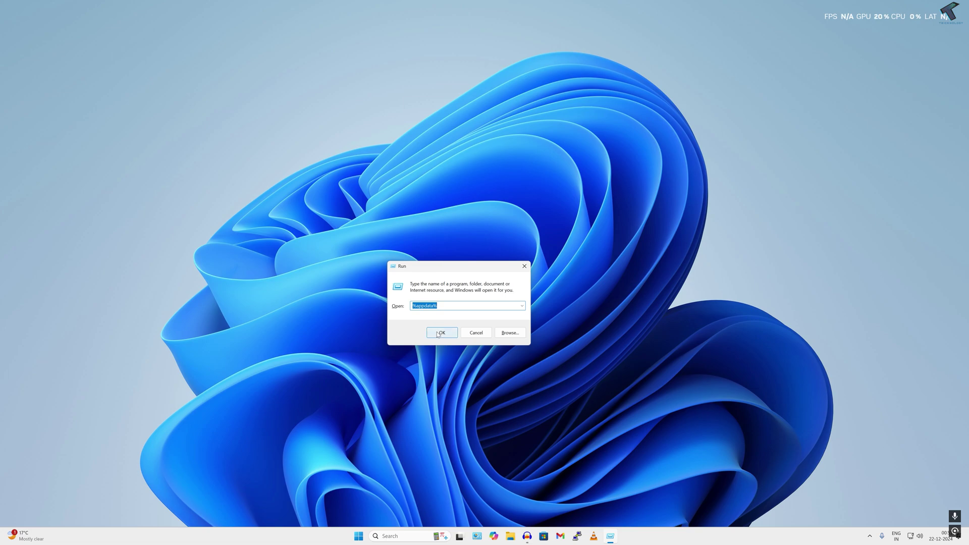
{"action": "type", "text": "%temp"}
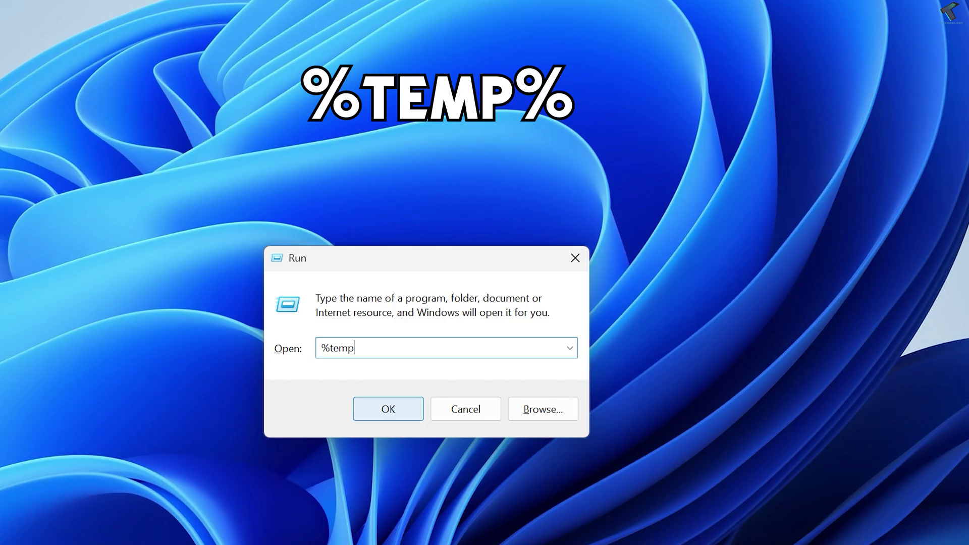
{"action": "type", "text": "%"}
{"action": "key", "text": "Return"}
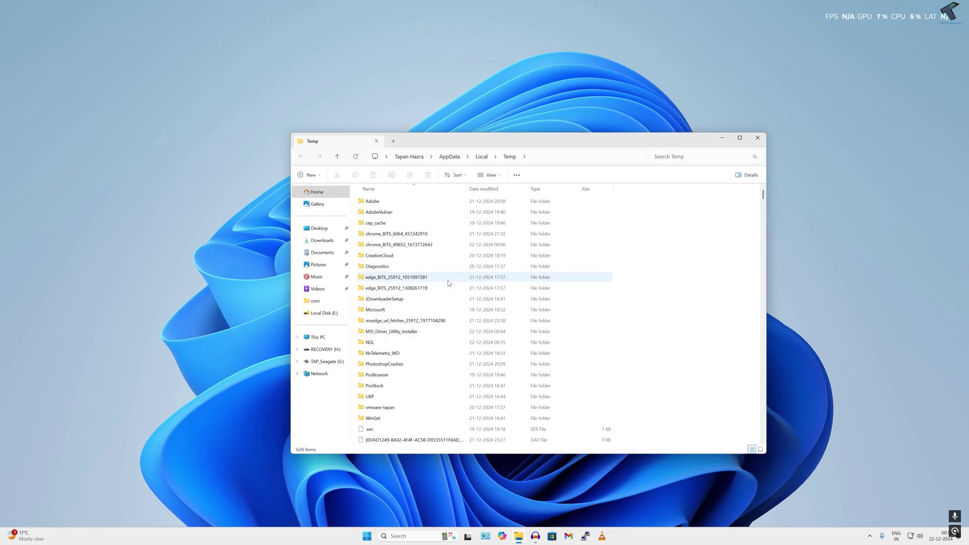
Delete all files and folders in the Temp folder and close its window.
{"action": "left_click", "coordinate": [448, 283]}
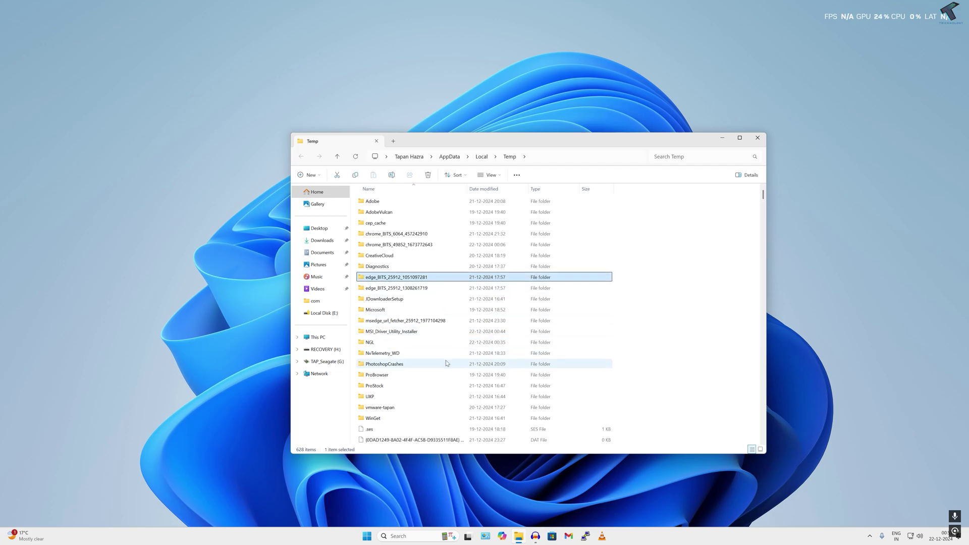
{"action": "key", "text": "ctrl+a"}
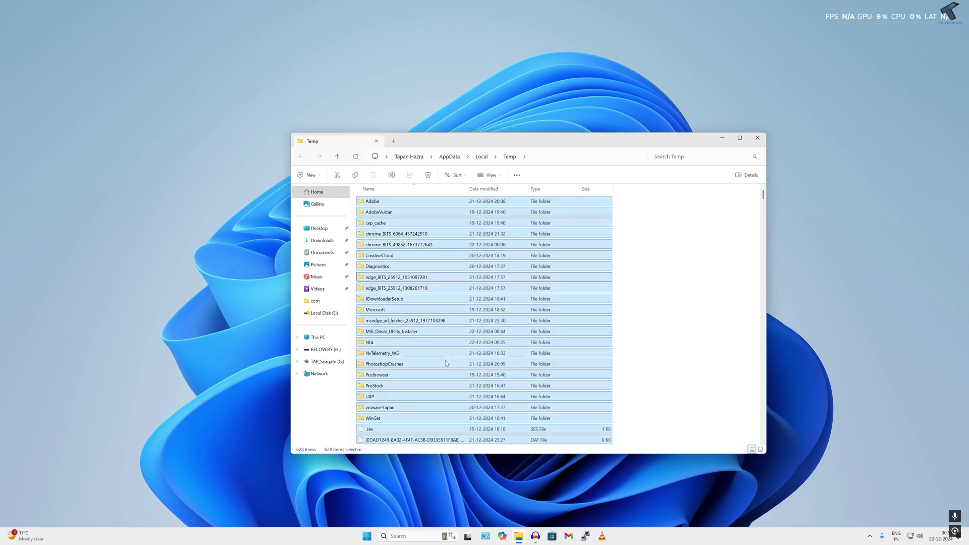
{"action": "key", "text": "Delete"}
{"action": "left_click", "coordinate": [502, 280]}
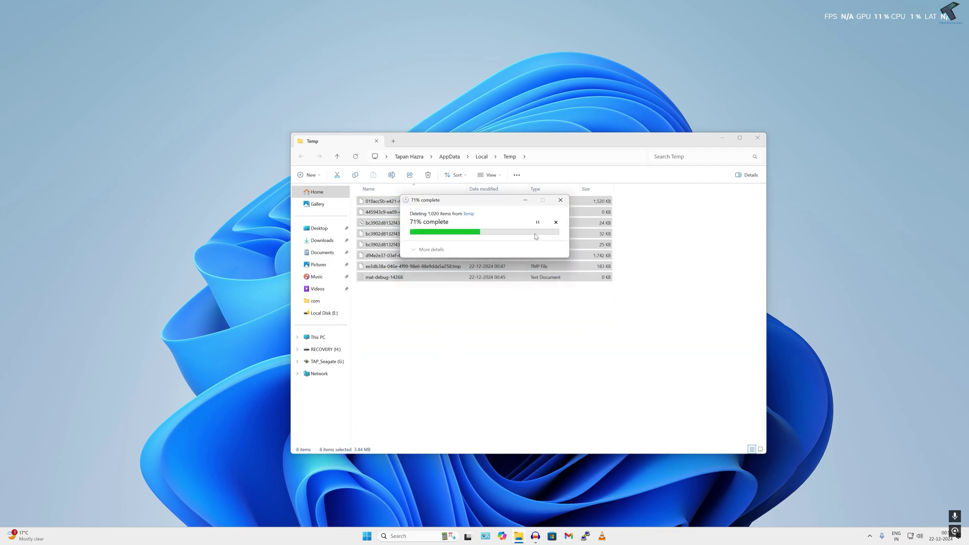
{"action": "left_click", "coordinate": [413, 274]}
{"action": "left_click", "coordinate": [510, 286]}
{"action": "left_click", "coordinate": [758, 138]}
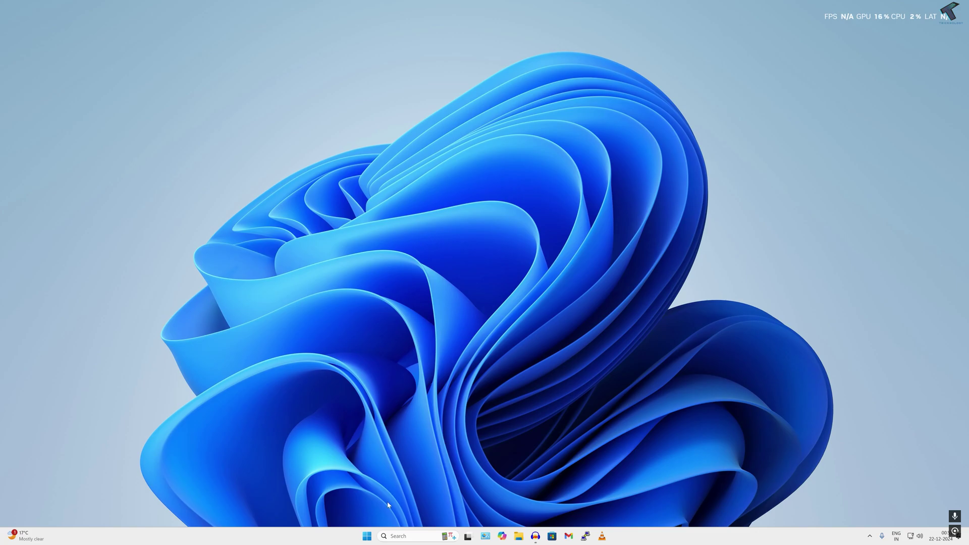
Open the computer's power options.
{"action": "left_click", "coordinate": [366, 535]}
{"action": "left_click", "coordinate": [578, 509]}
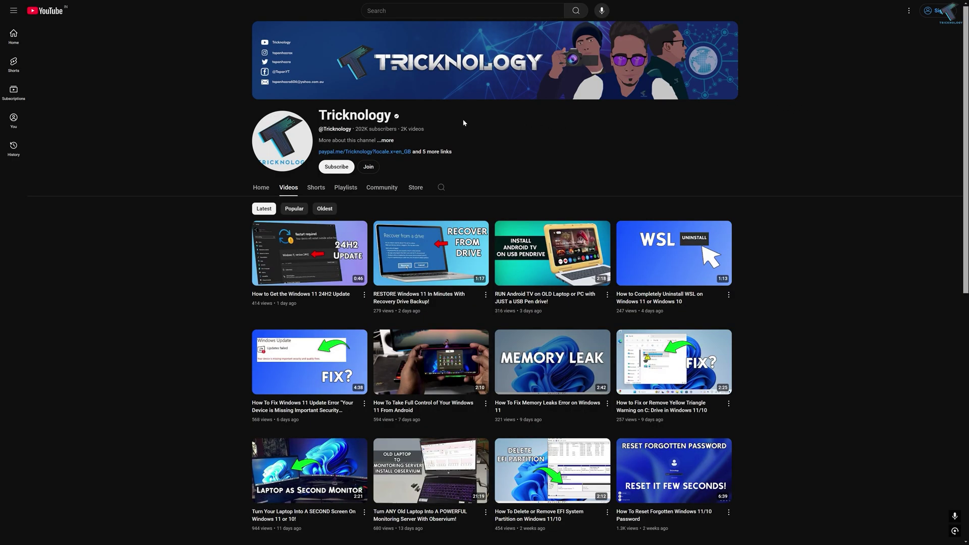
{"action": "scroll", "coordinate": [346, 154], "scroll_direction": "down", "scroll_amount": 3}
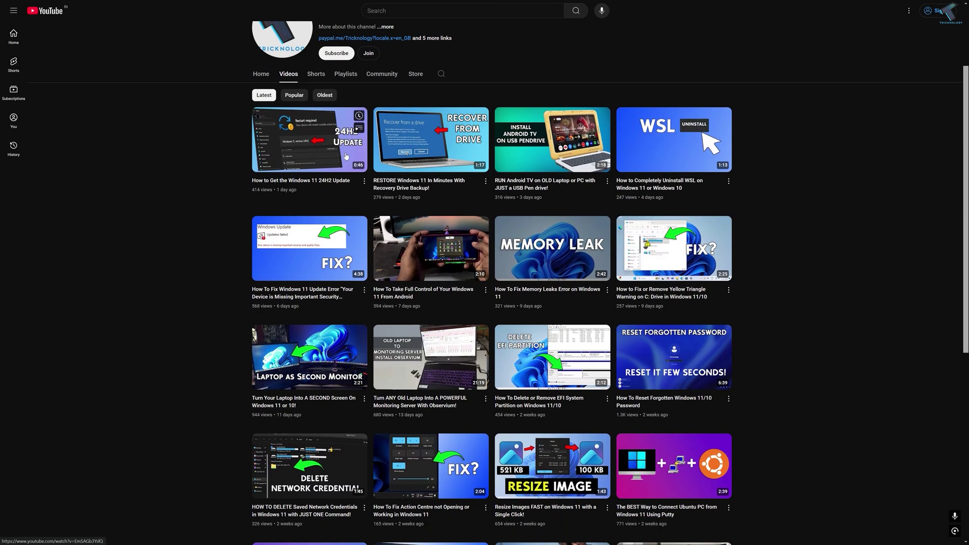
{"action": "scroll", "coordinate": [347, 154], "scroll_direction": "down", "scroll_amount": 4}
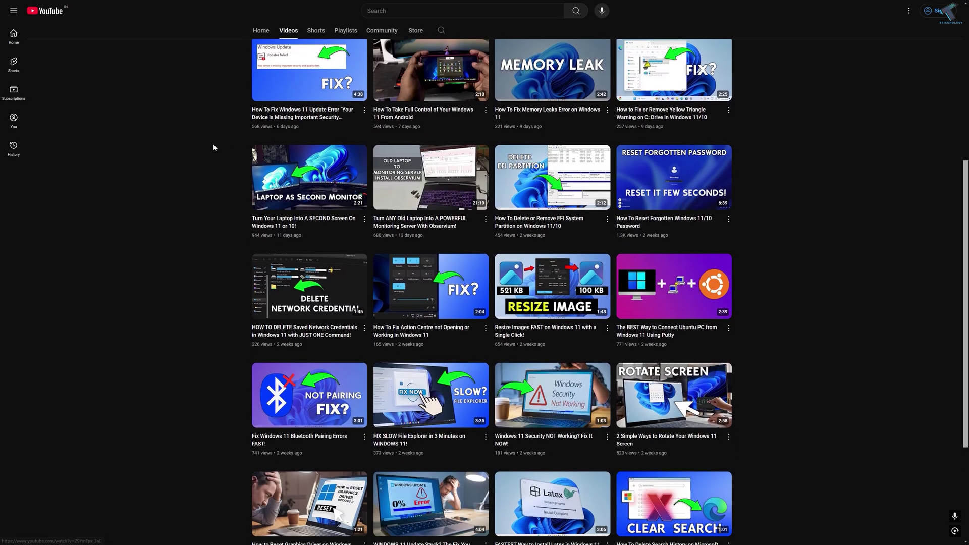
{"action": "scroll", "coordinate": [213, 148], "scroll_direction": "down", "scroll_amount": 6}
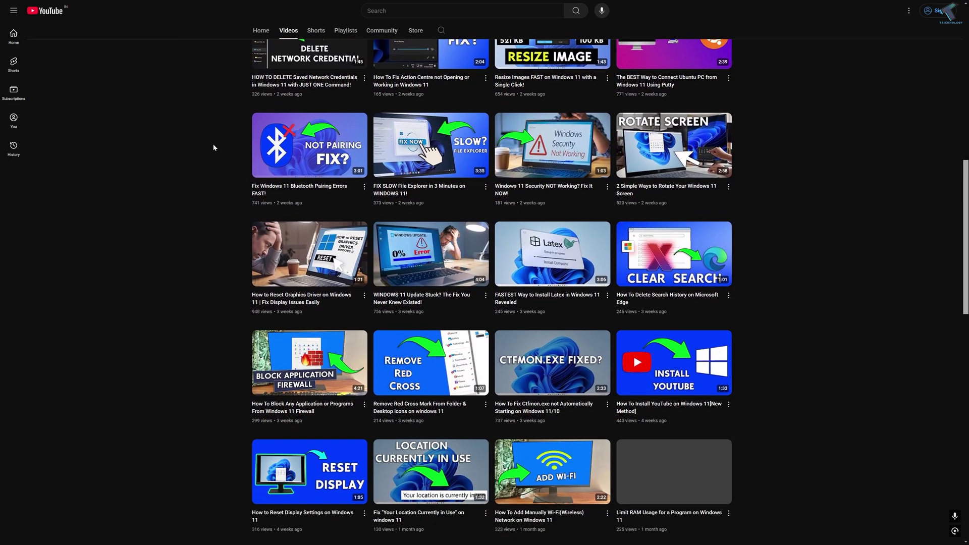
{"action": "scroll", "coordinate": [213, 148], "scroll_direction": "down", "scroll_amount": 8}
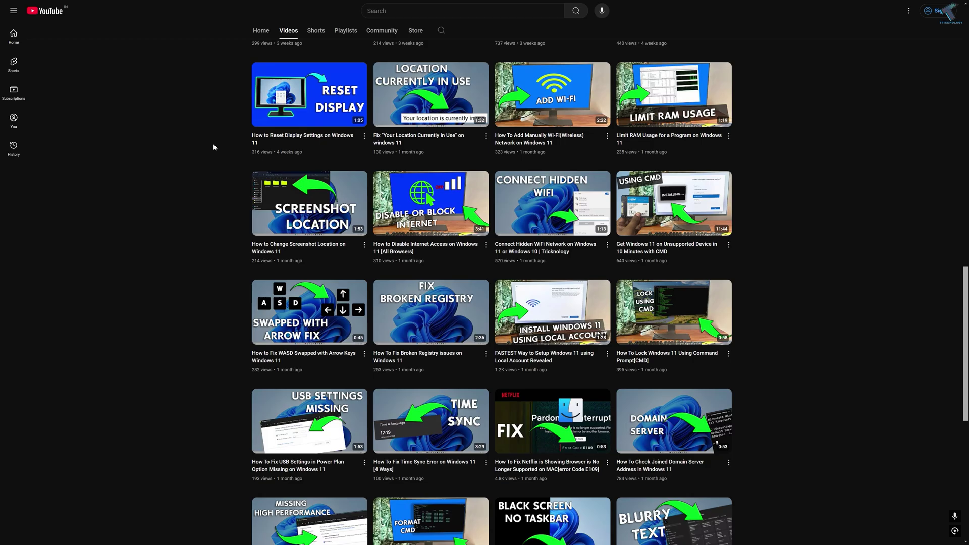
{"action": "scroll", "coordinate": [213, 147], "scroll_direction": "down", "scroll_amount": 5}
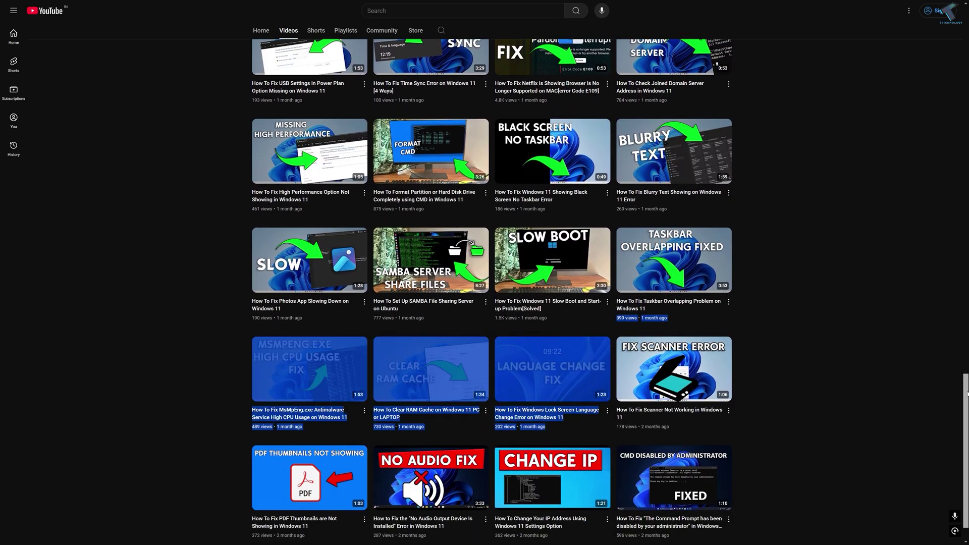
{"action": "scroll", "coordinate": [967, 393], "scroll_direction": "up", "scroll_amount": 20}
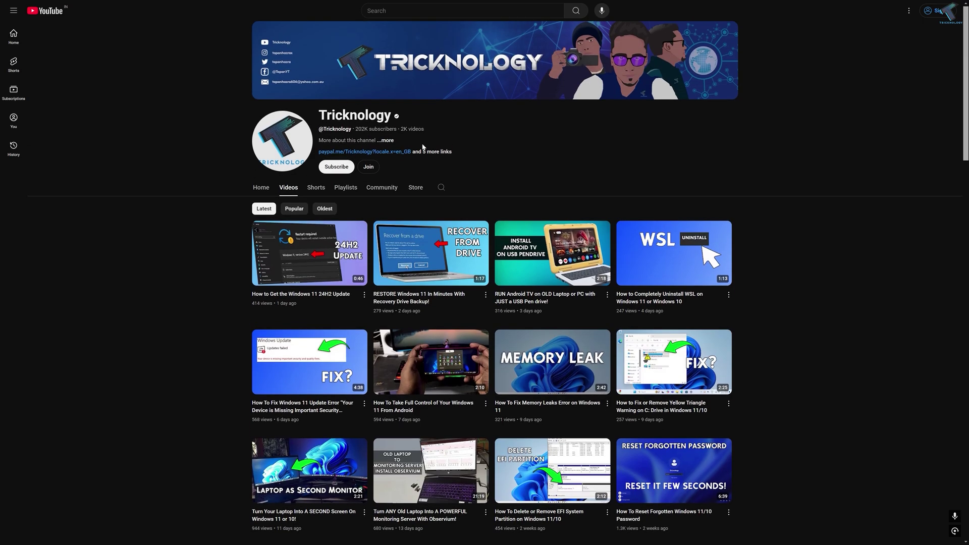